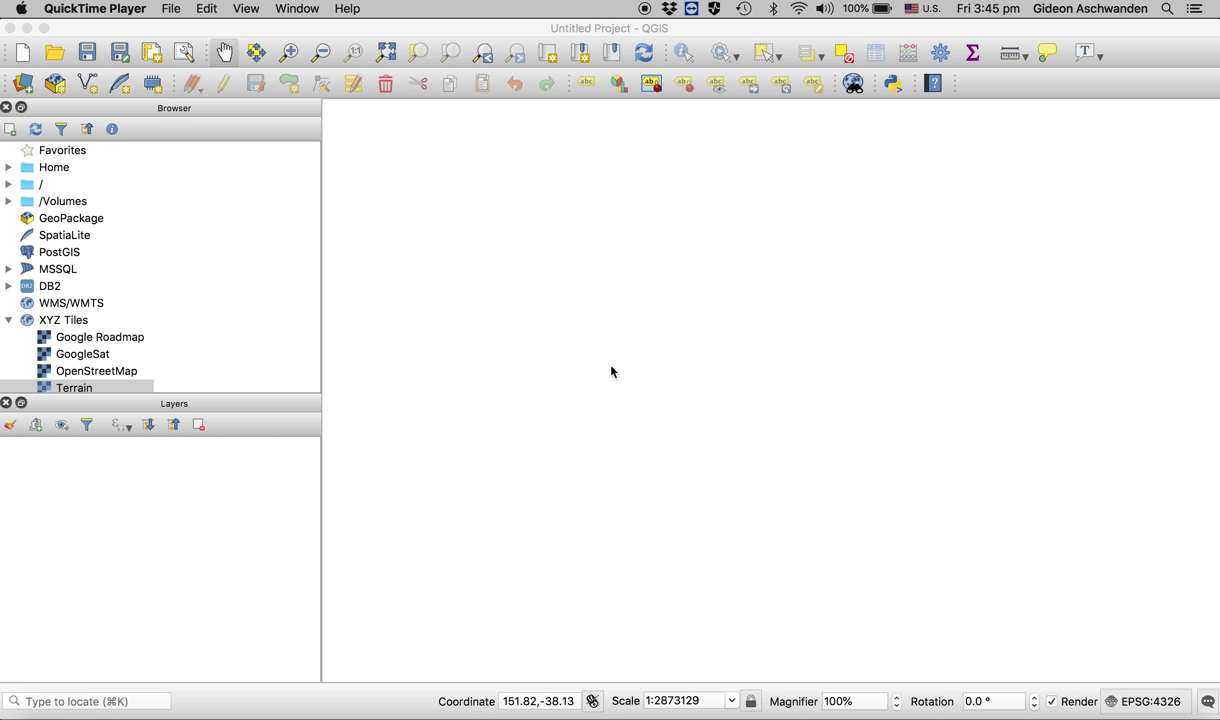
Bring the empty untitled QGIS project forward and open its Layer menu.
click(611, 371)
click(249, 8)
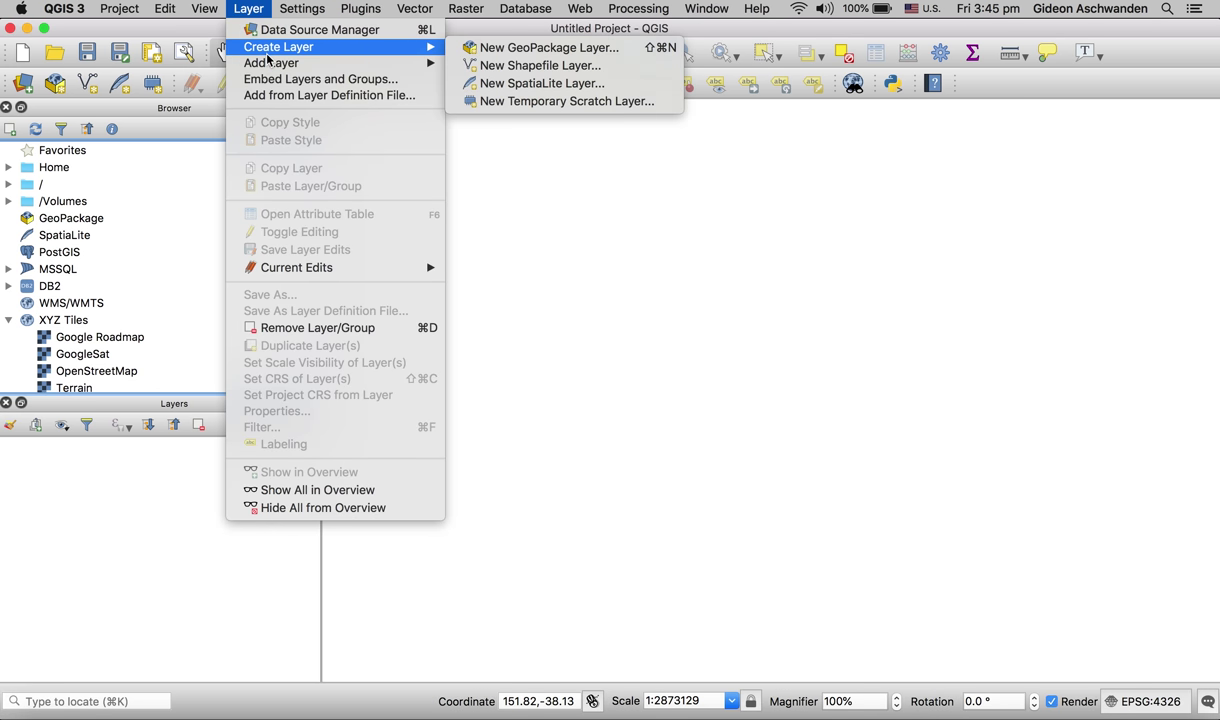
Start adding a vector layer and browse to Desktop/Week4/MB_Mesh_Block_2011_Census_for_Australia/shp.
mouse_move(268, 63)
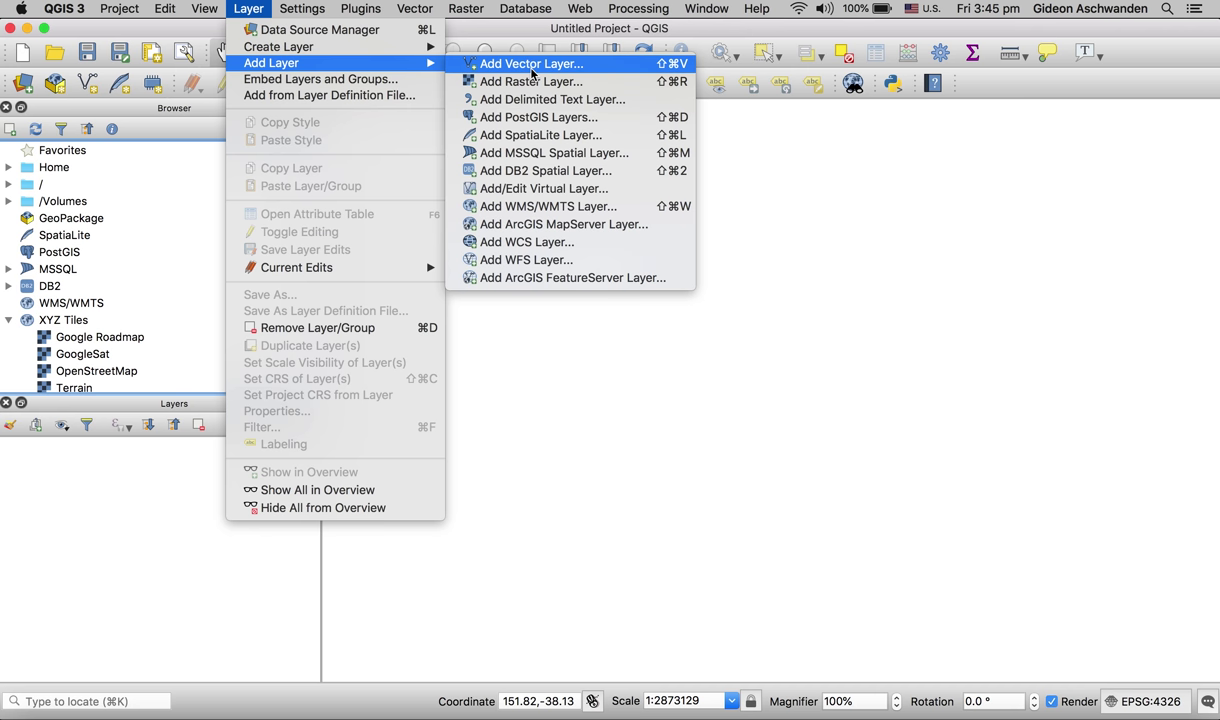
click(532, 68)
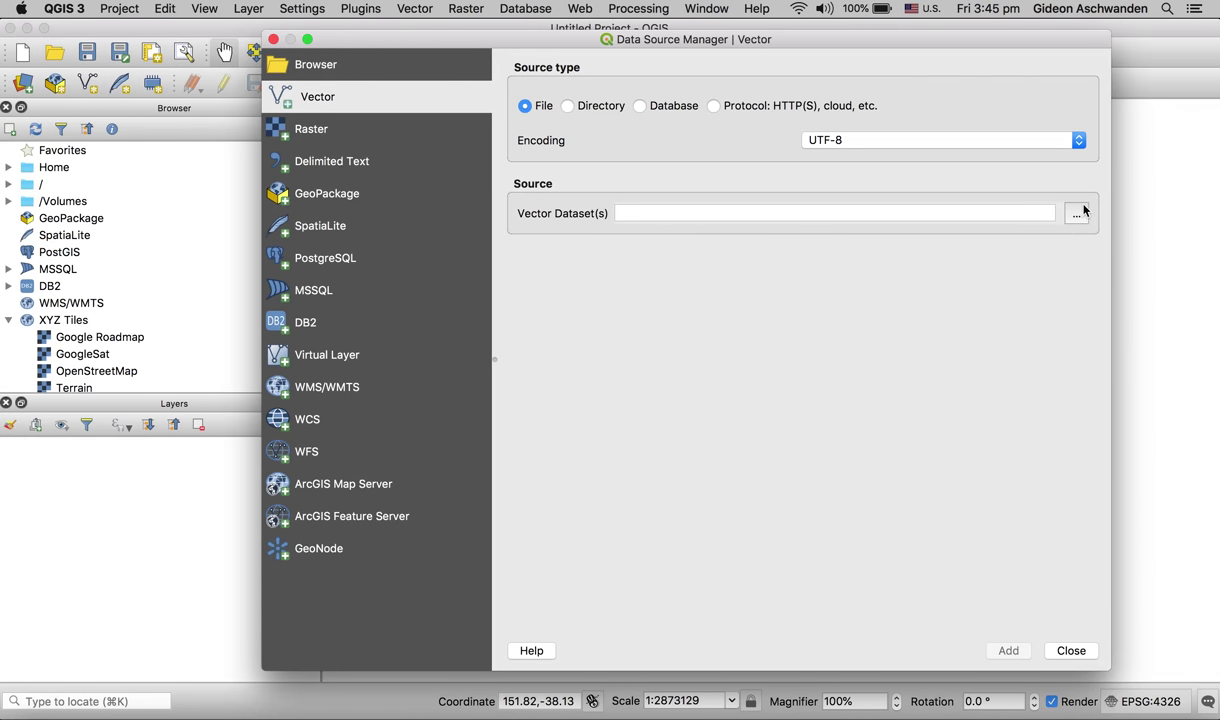
click(1076, 213)
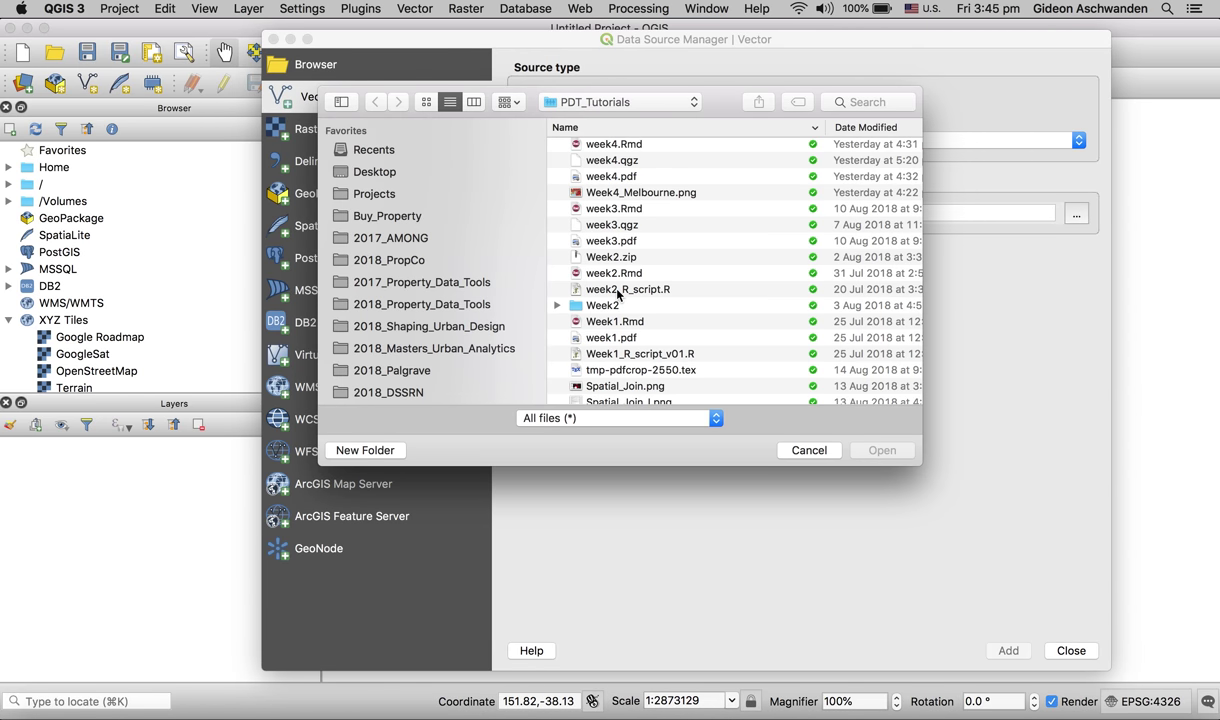
click(362, 171)
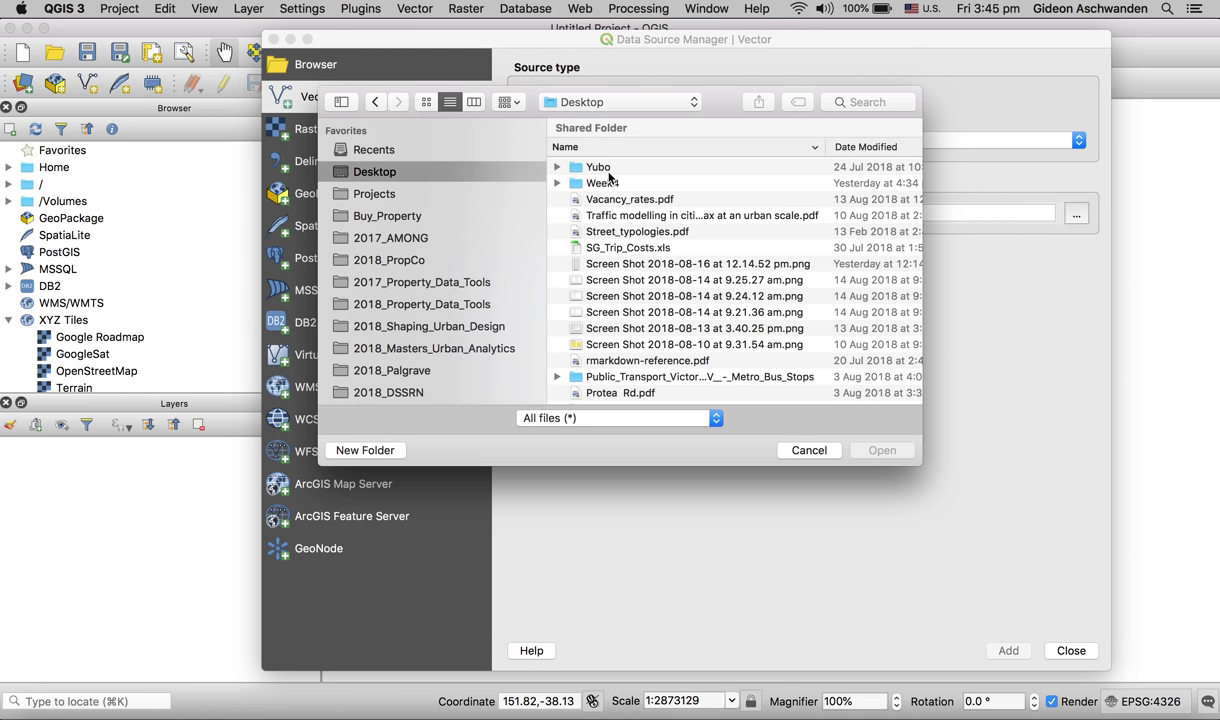
click(598, 185)
double_click(598, 185)
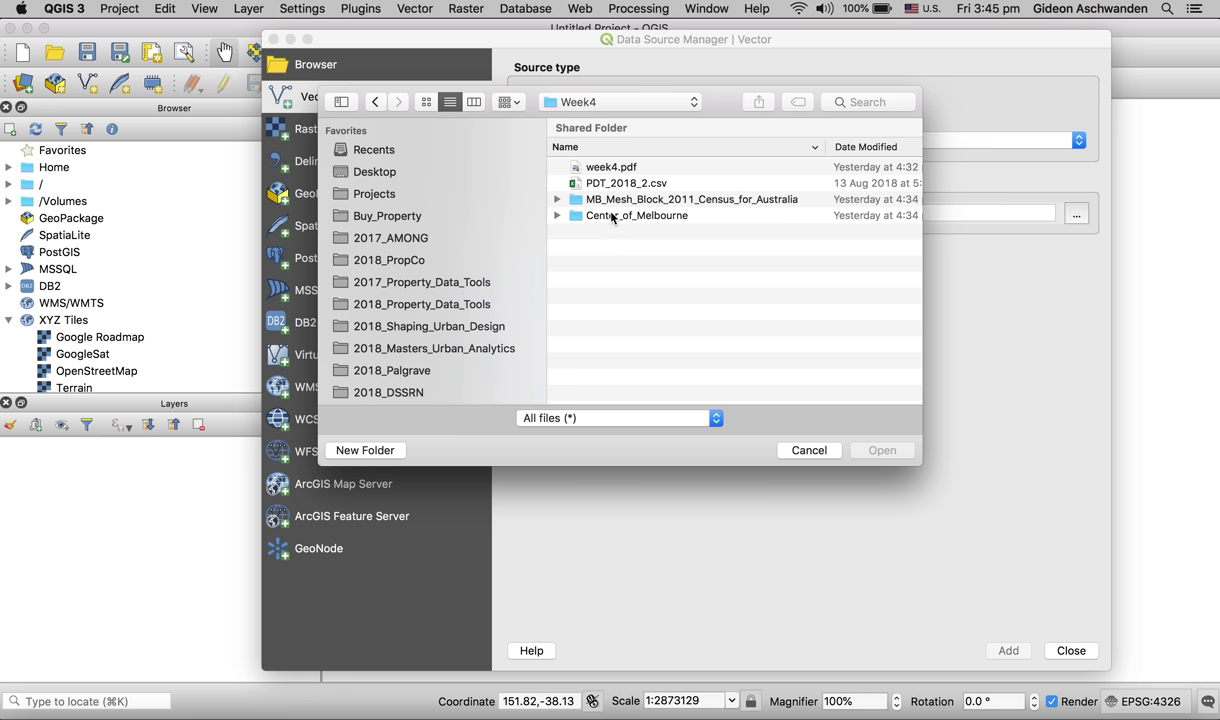
double_click(604, 200)
double_click(587, 167)
Add the mesh-block .shp file to the map and close the data source dialog.
click(622, 185)
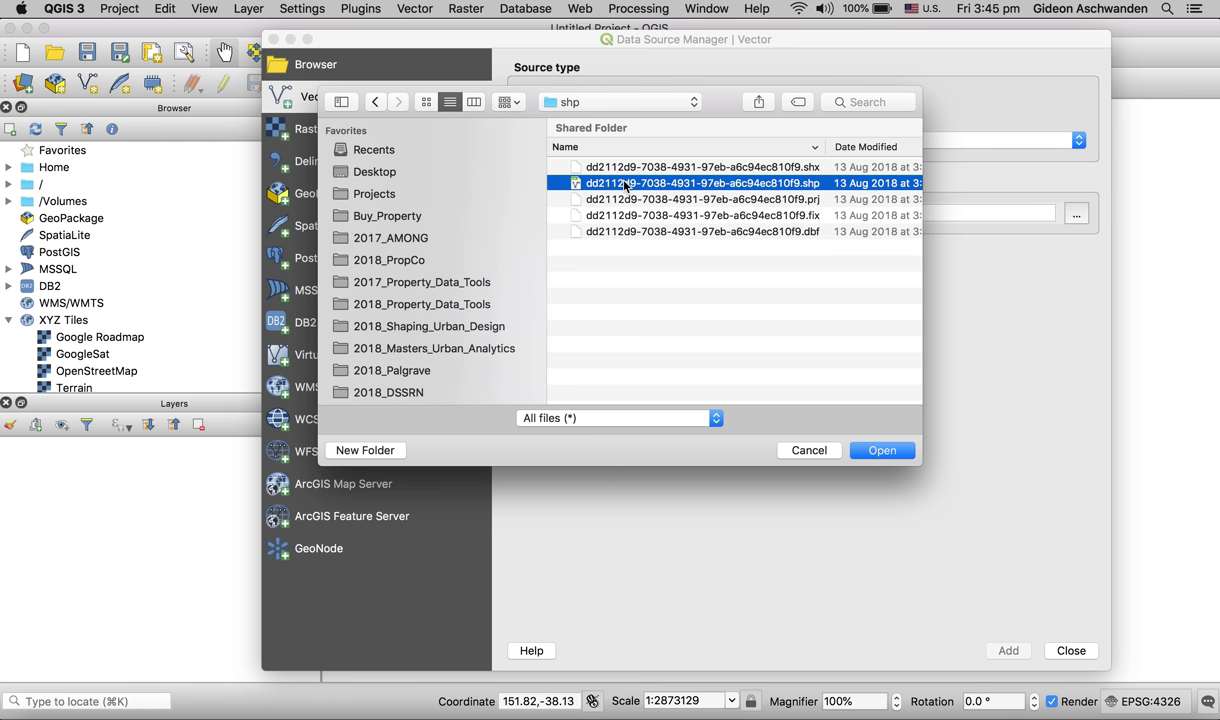
double_click(624, 185)
click(1006, 650)
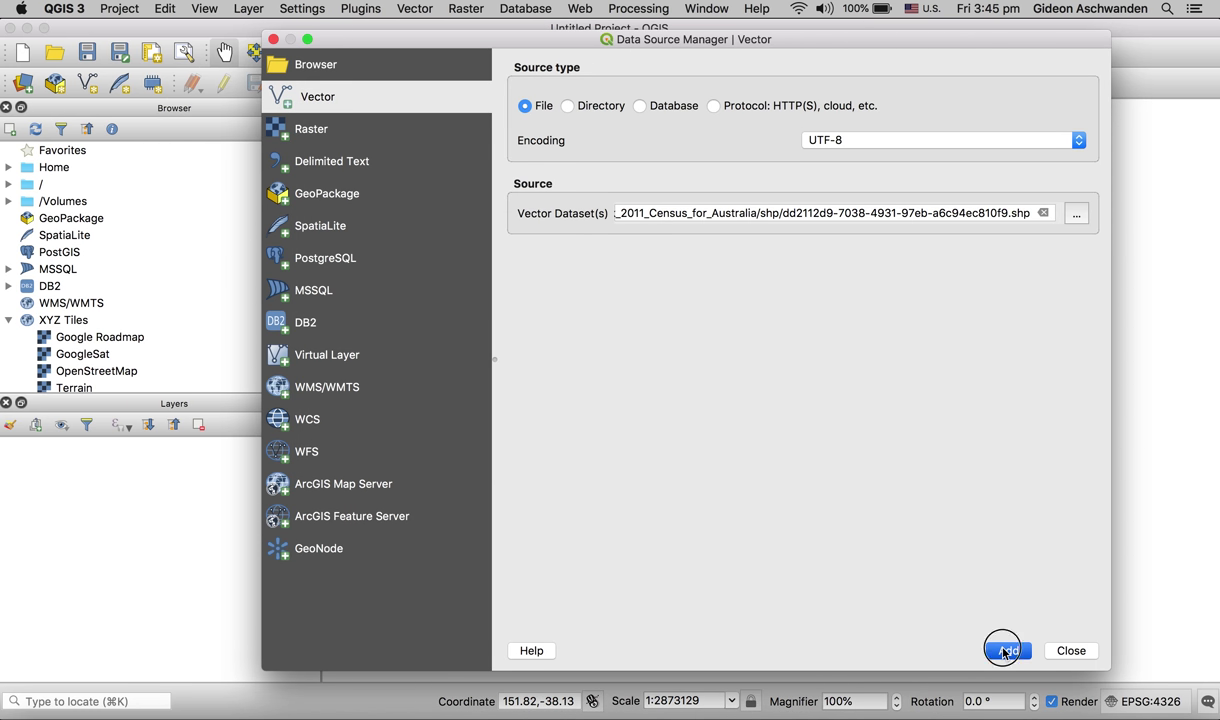
click(1058, 651)
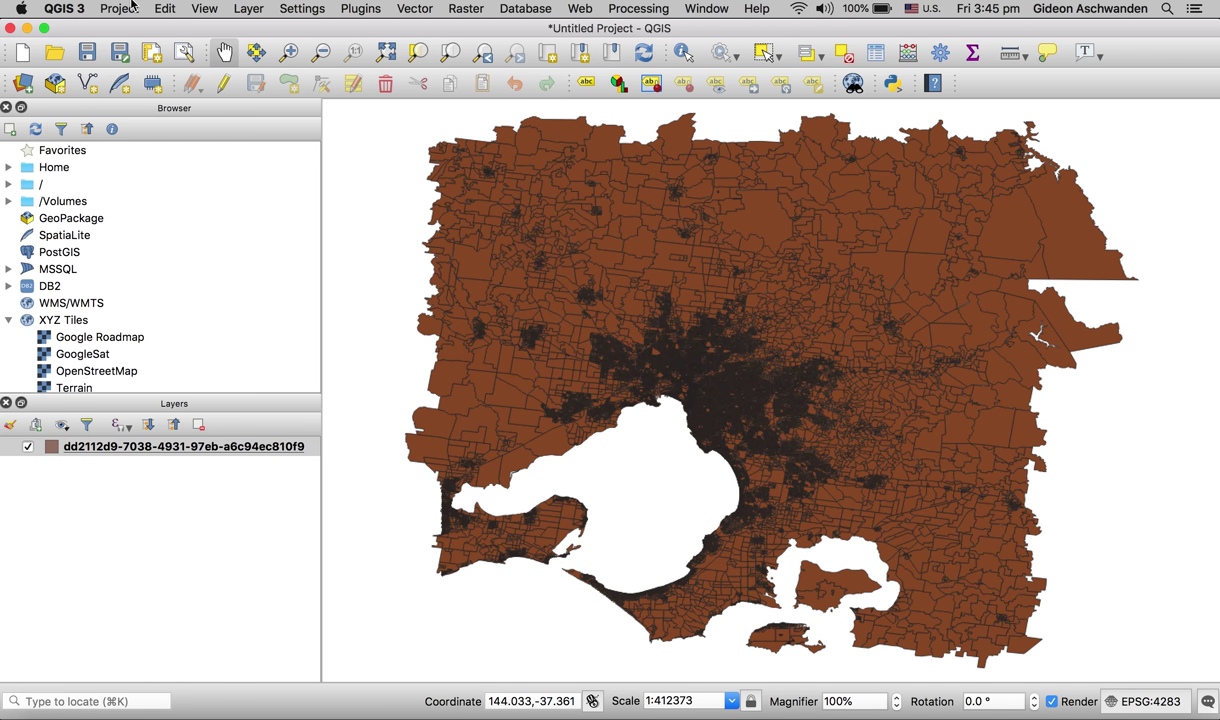
click(131, 6)
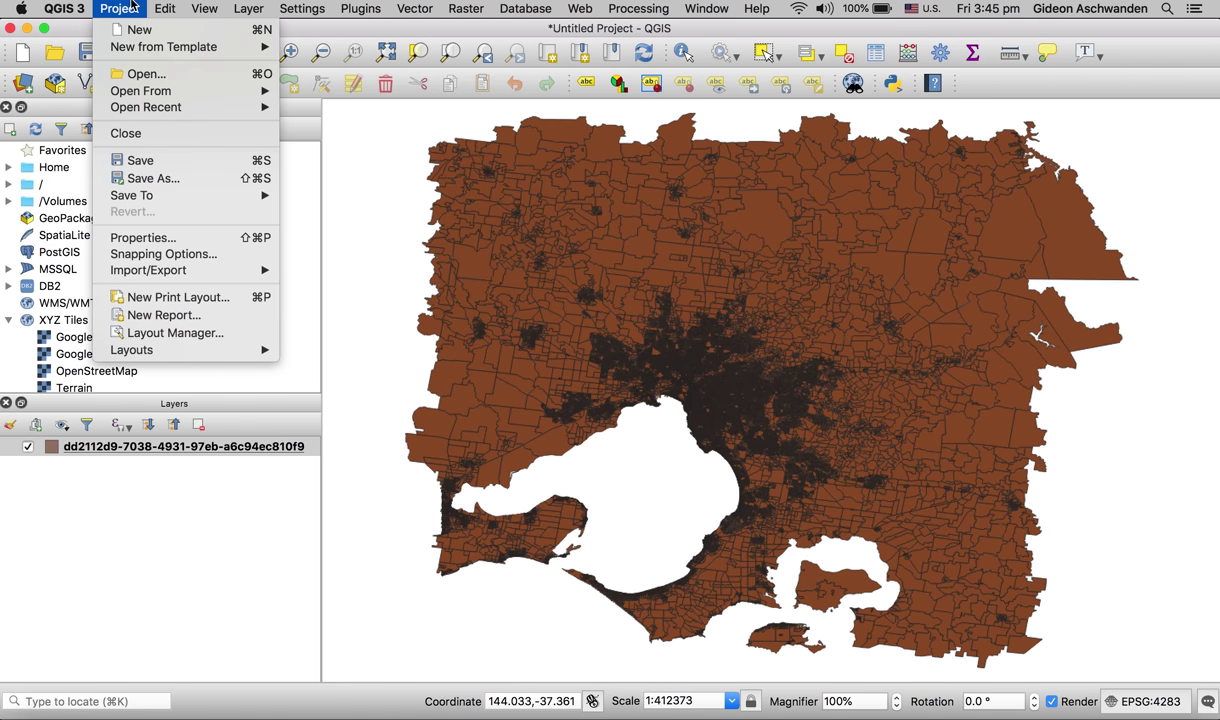
Start adding another vector layer and browse back to the Week4 folder.
mouse_move(252, 6)
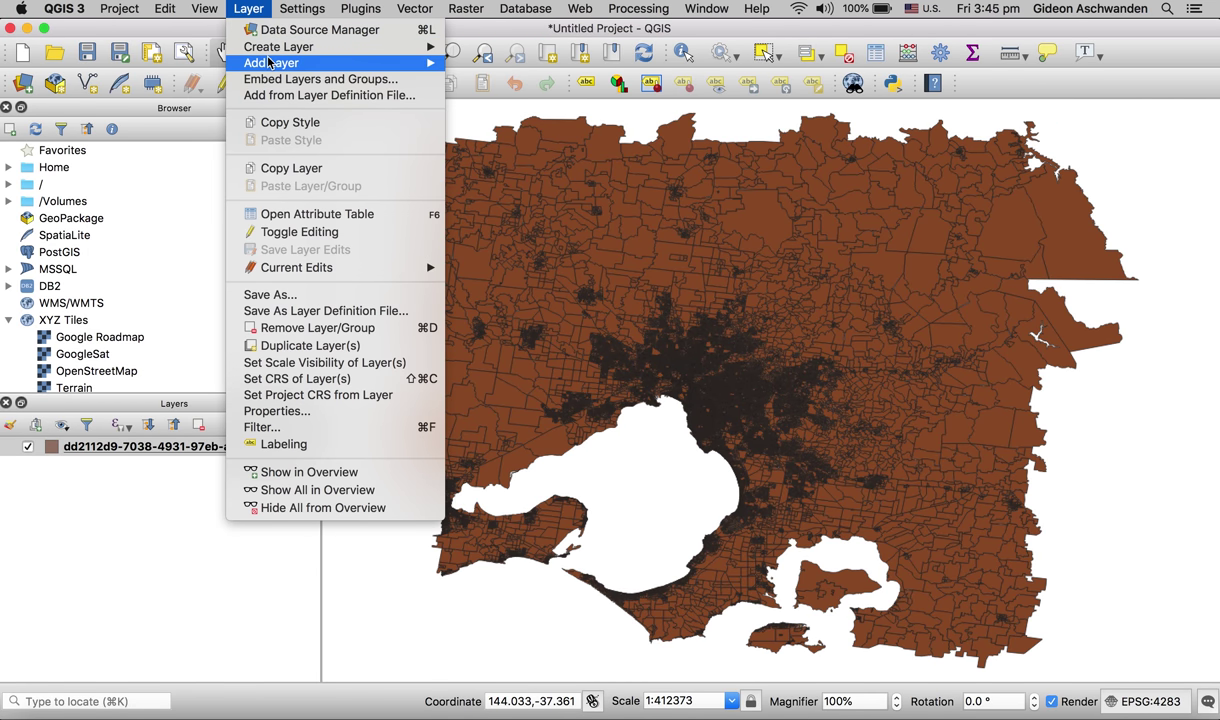
mouse_move(290, 62)
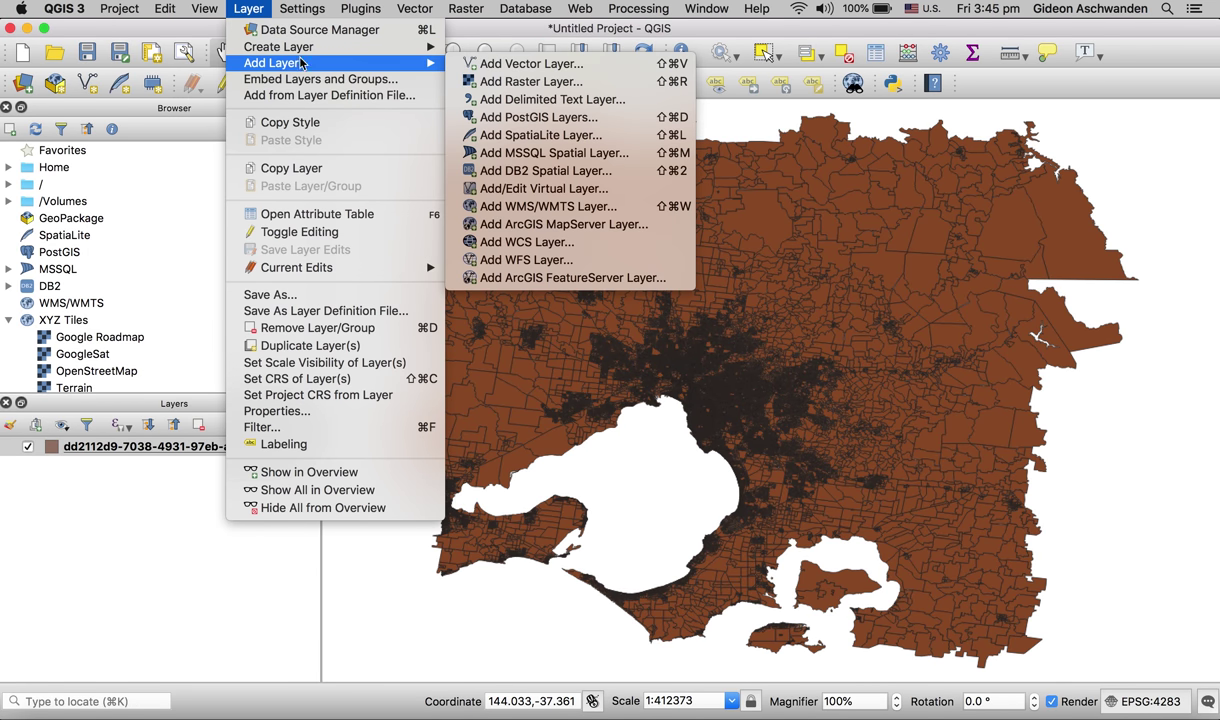
click(614, 66)
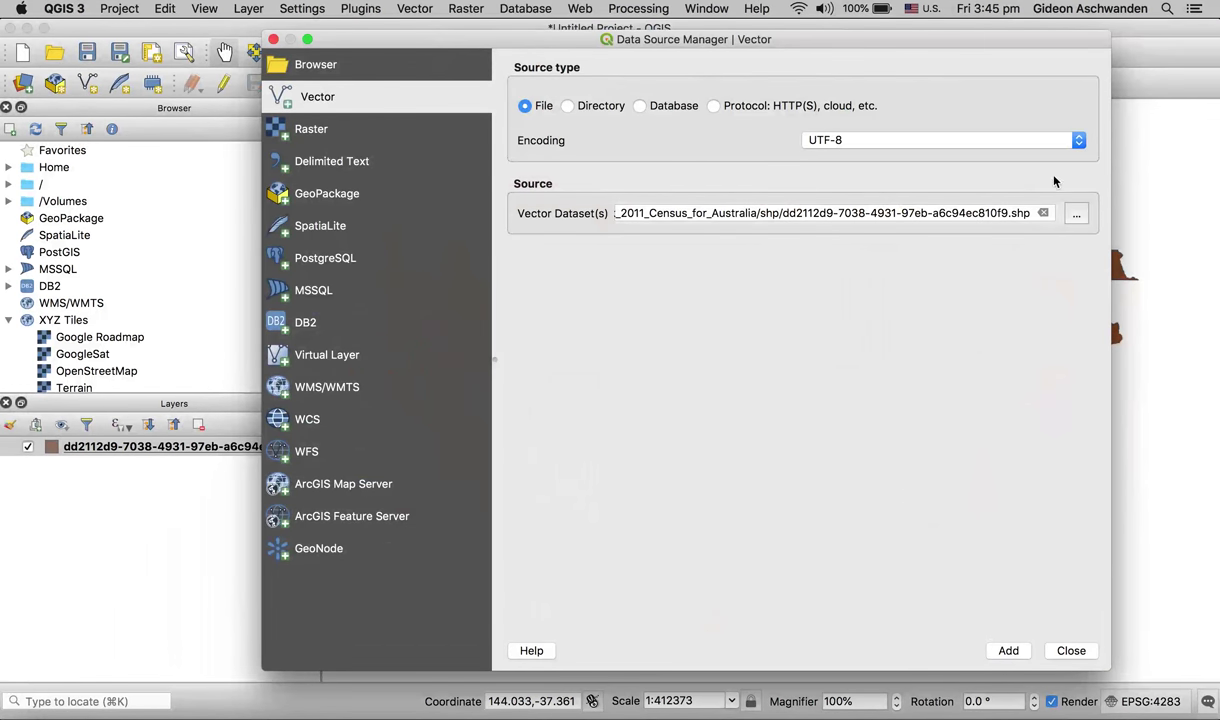
click(1076, 214)
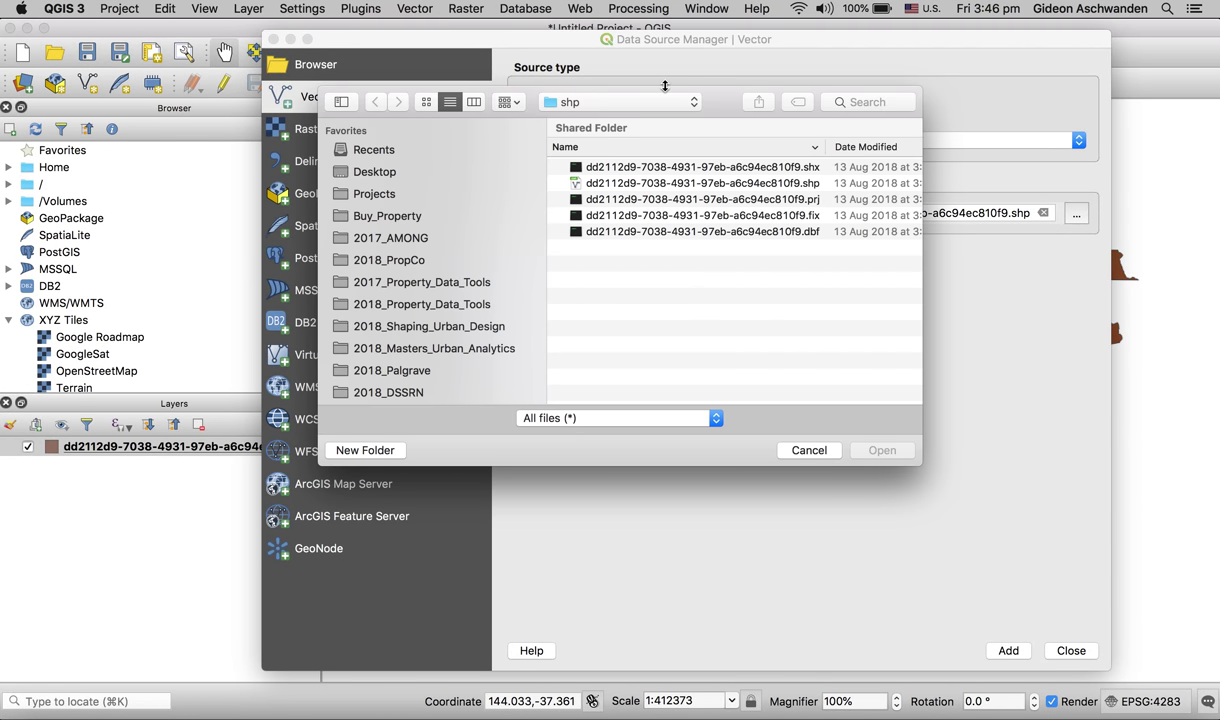
click(608, 101)
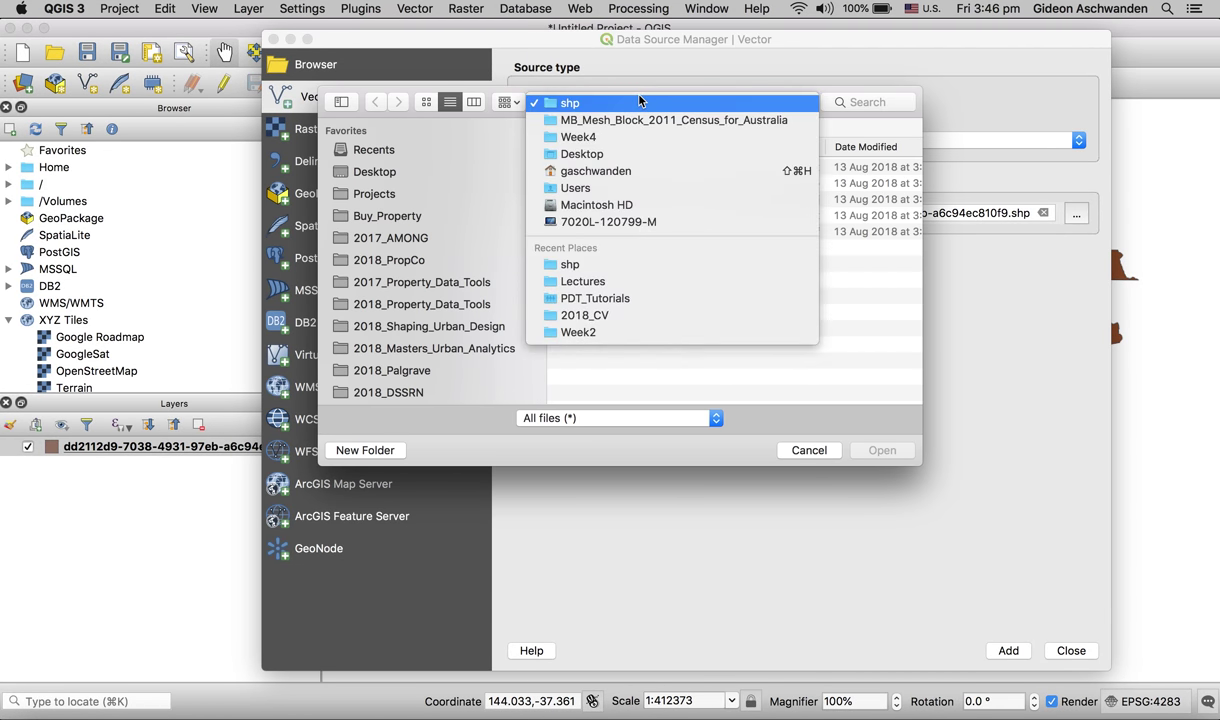
click(602, 140)
Add Center_of_Melbourne.shp from the Center_of_Melbourne folder to the map.
click(598, 200)
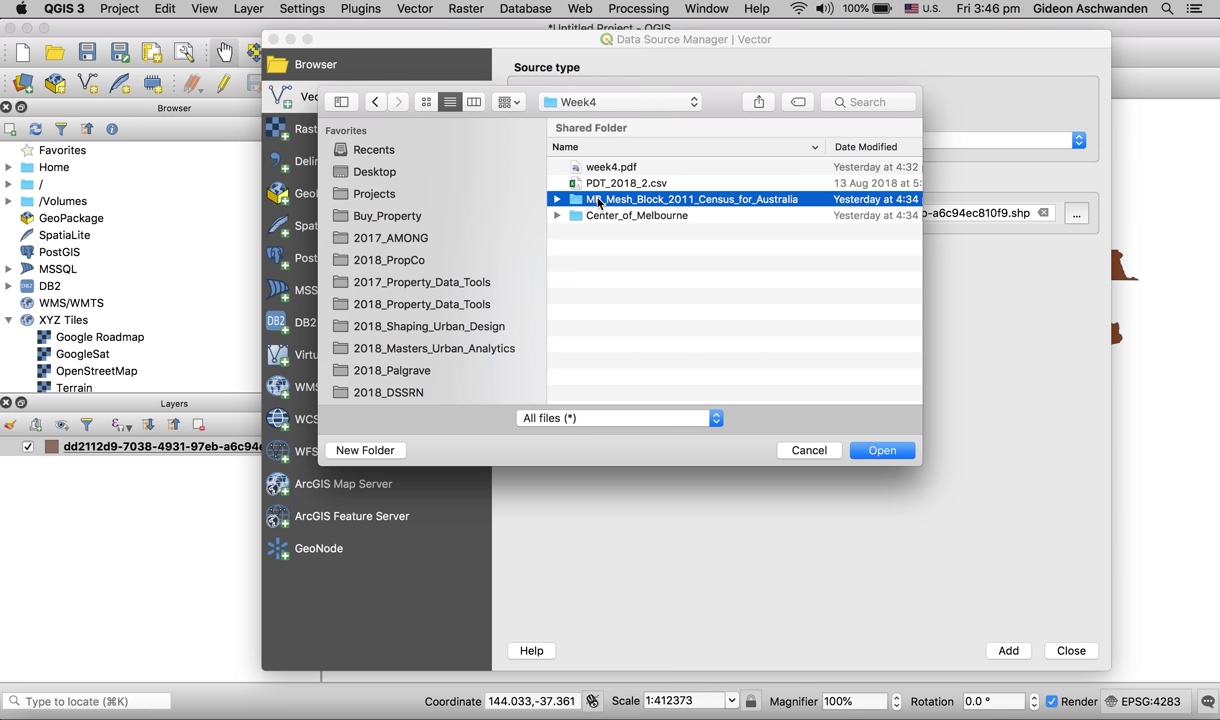
double_click(570, 214)
click(620, 185)
double_click(620, 185)
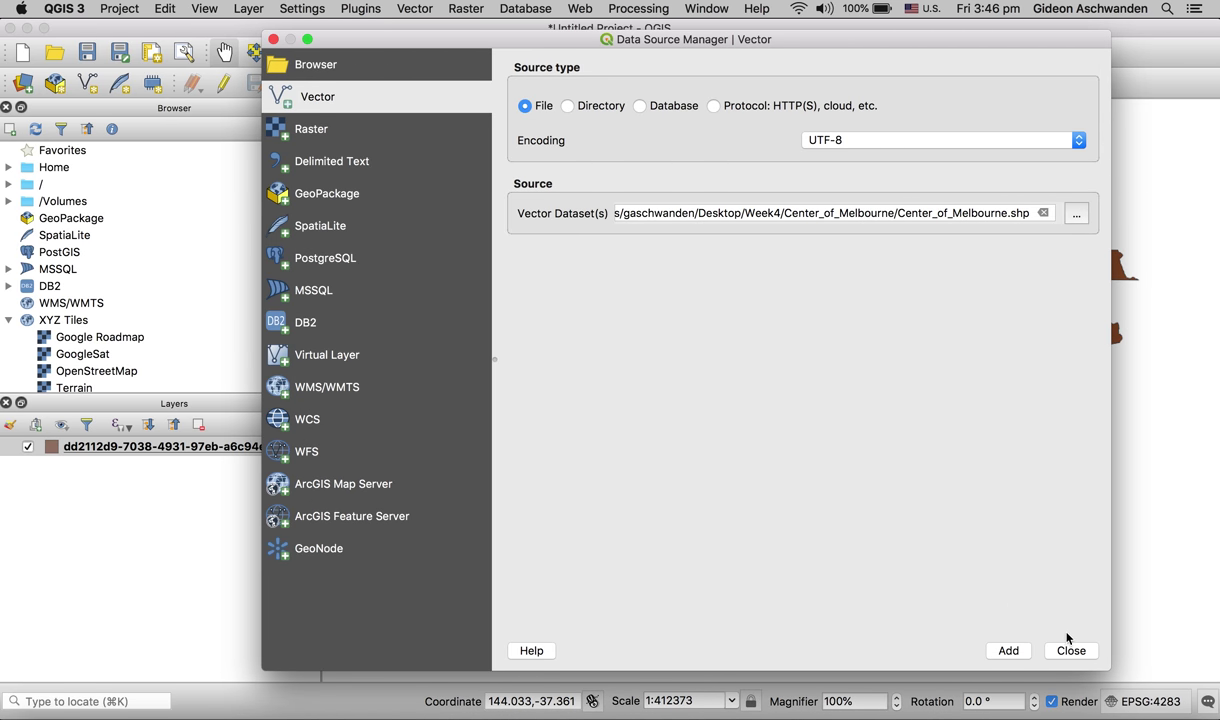
click(1008, 651)
click(1066, 651)
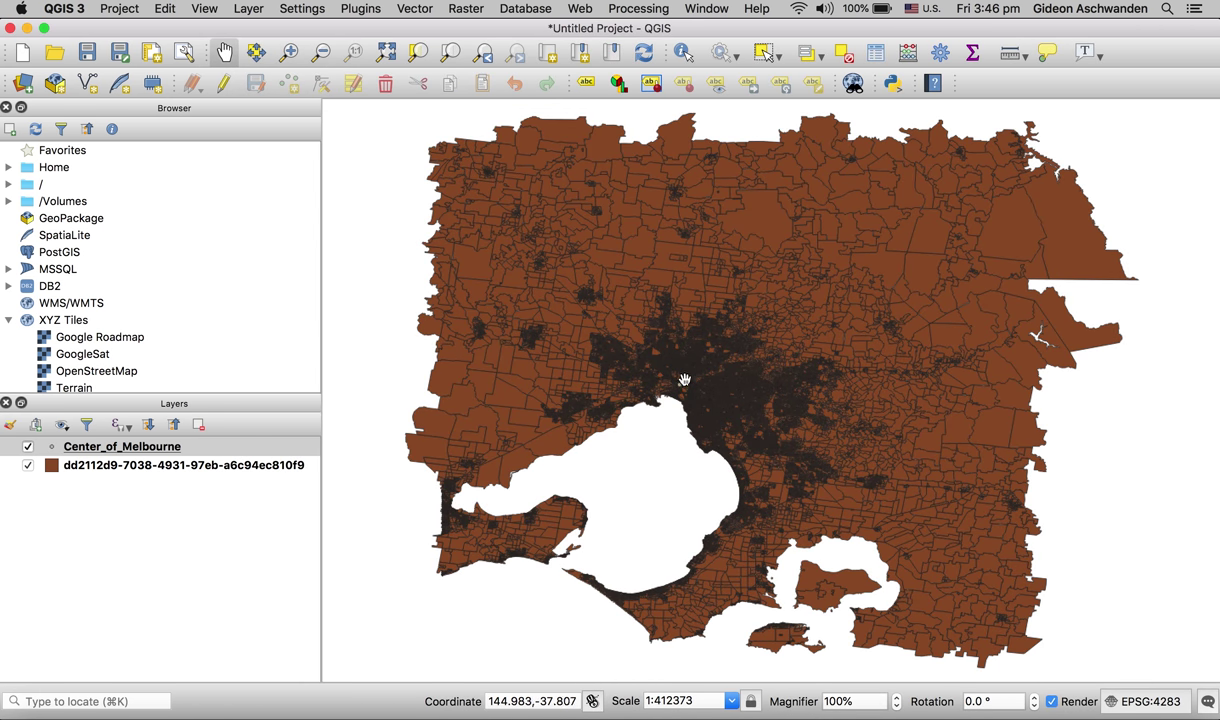
click(288, 51)
Zoom into central Melbourne's street grid and view Center_of_Melbourne's single feature, id 1.
drag(667, 373, 695, 403)
drag(762, 349, 920, 506)
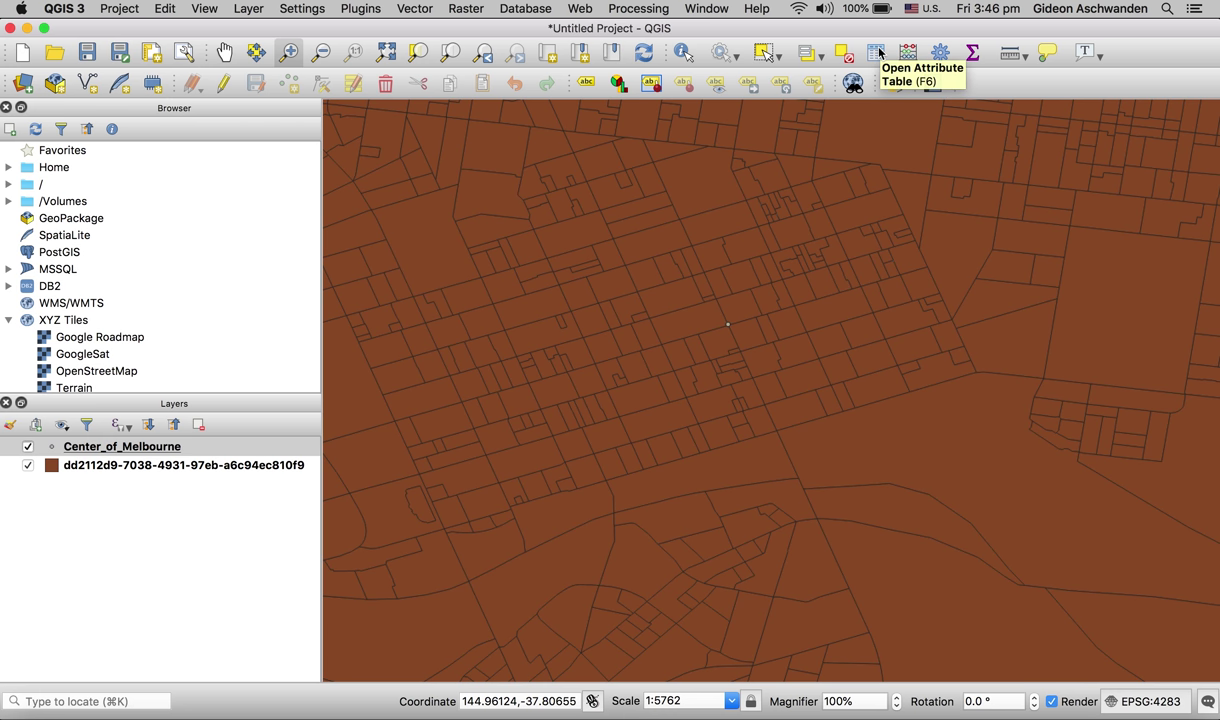
click(876, 53)
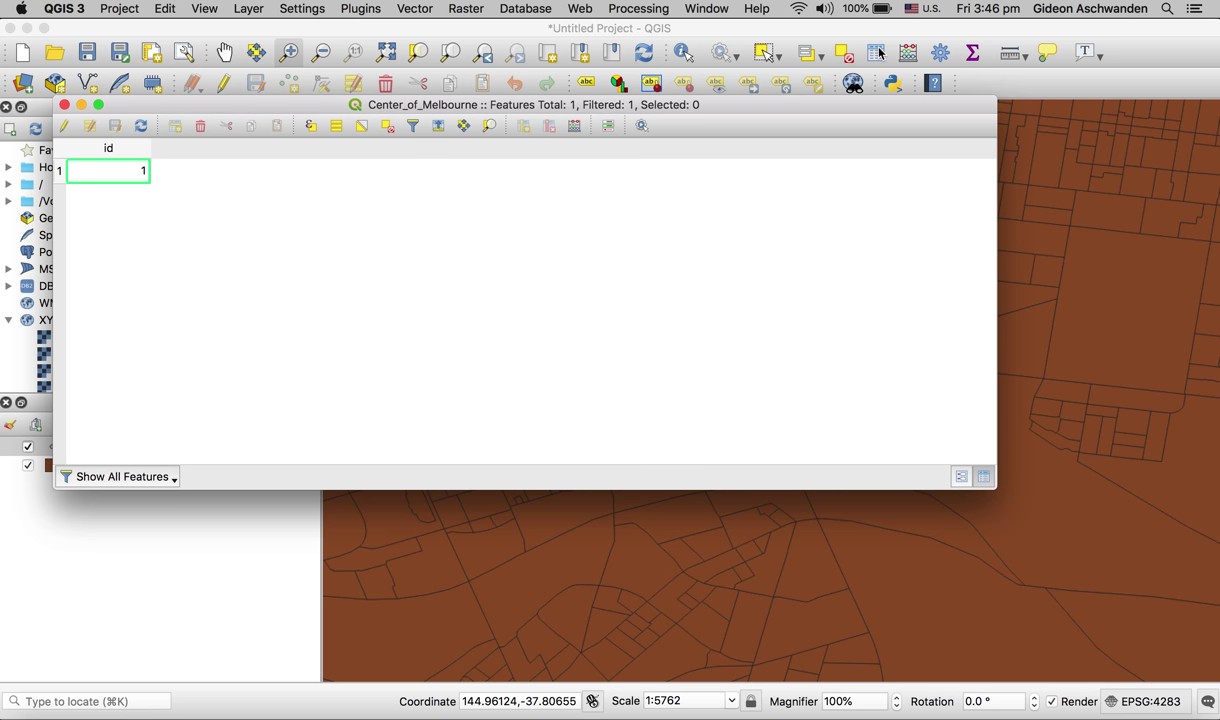
Close the attribute table, zoom onto the centre point, and start exporting Center_of_Melbourne.
click(64, 105)
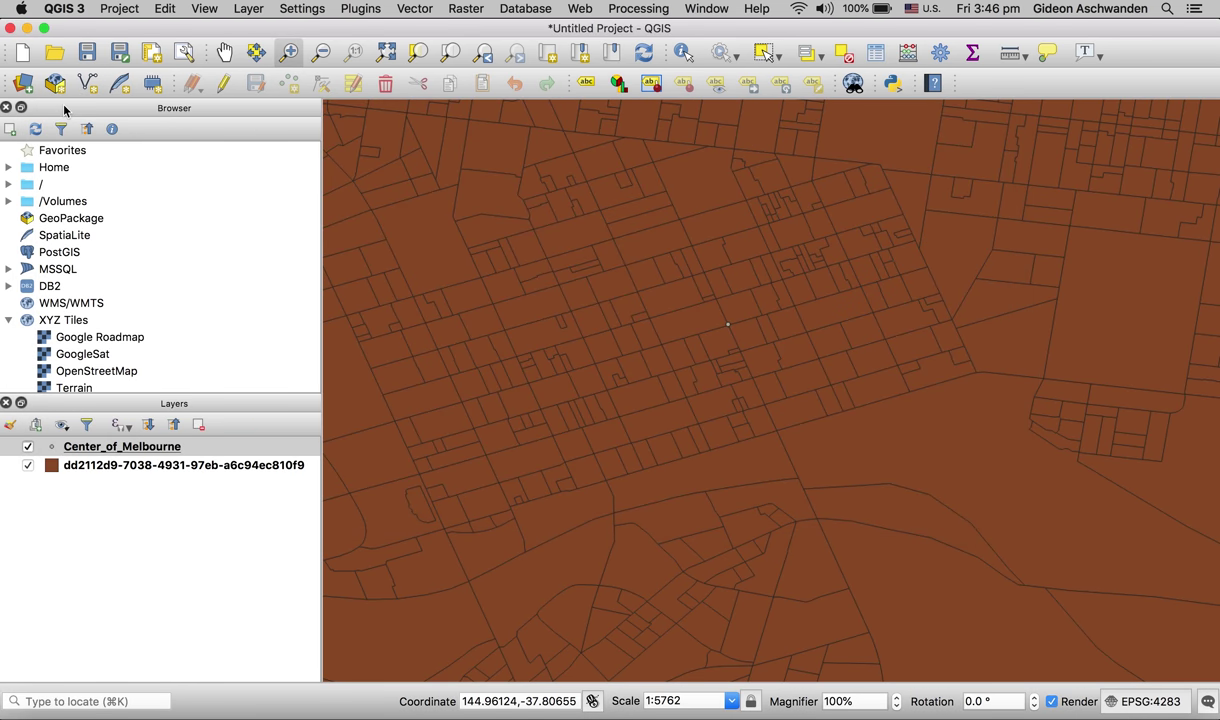
drag(720, 314, 745, 337)
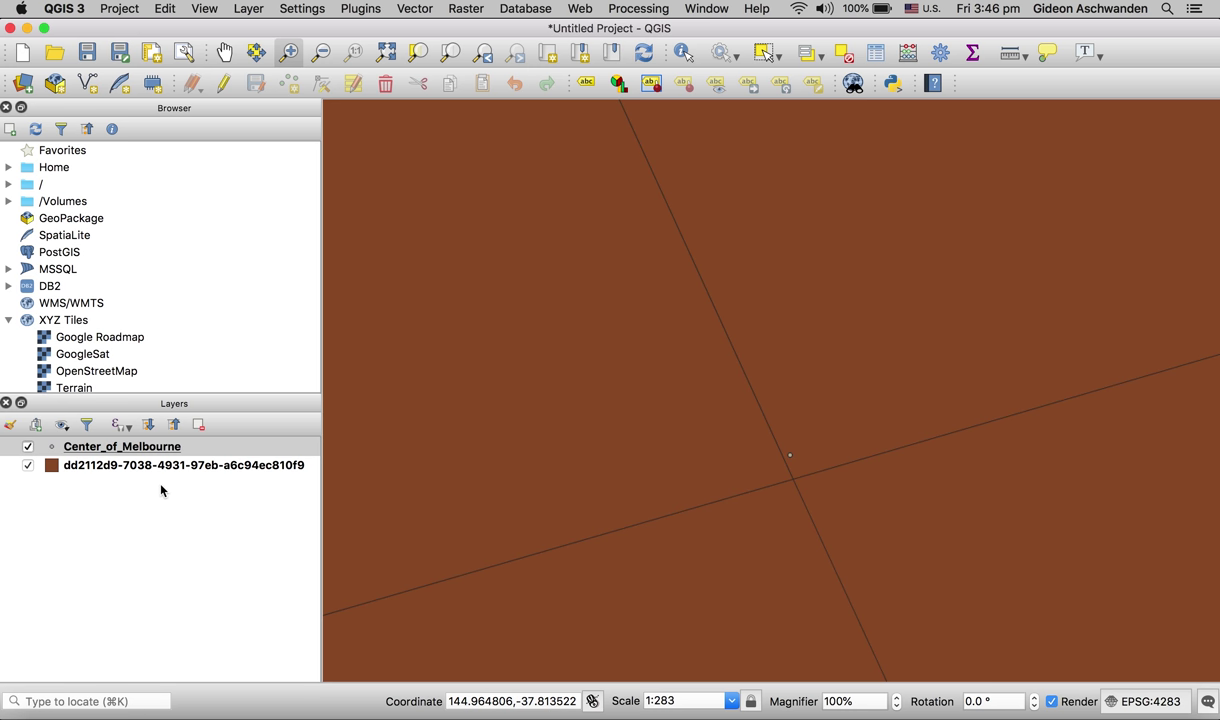
click(150, 447)
right_click(151, 450)
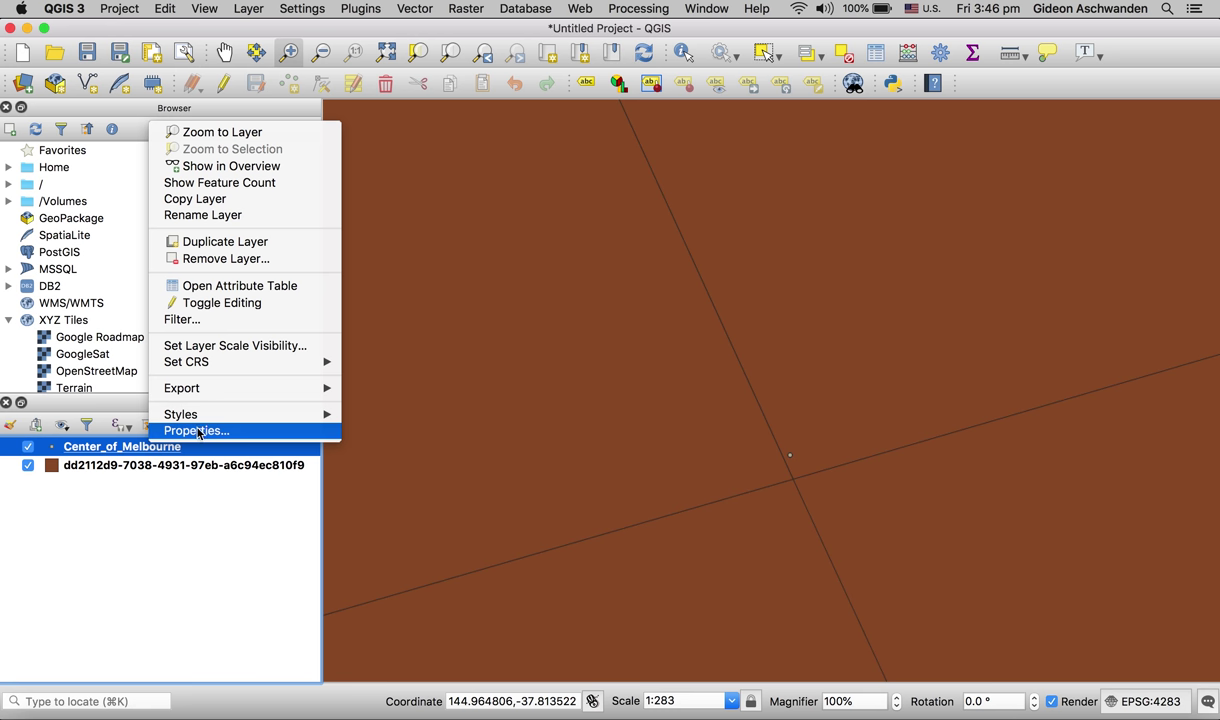
mouse_move(234, 390)
click(390, 394)
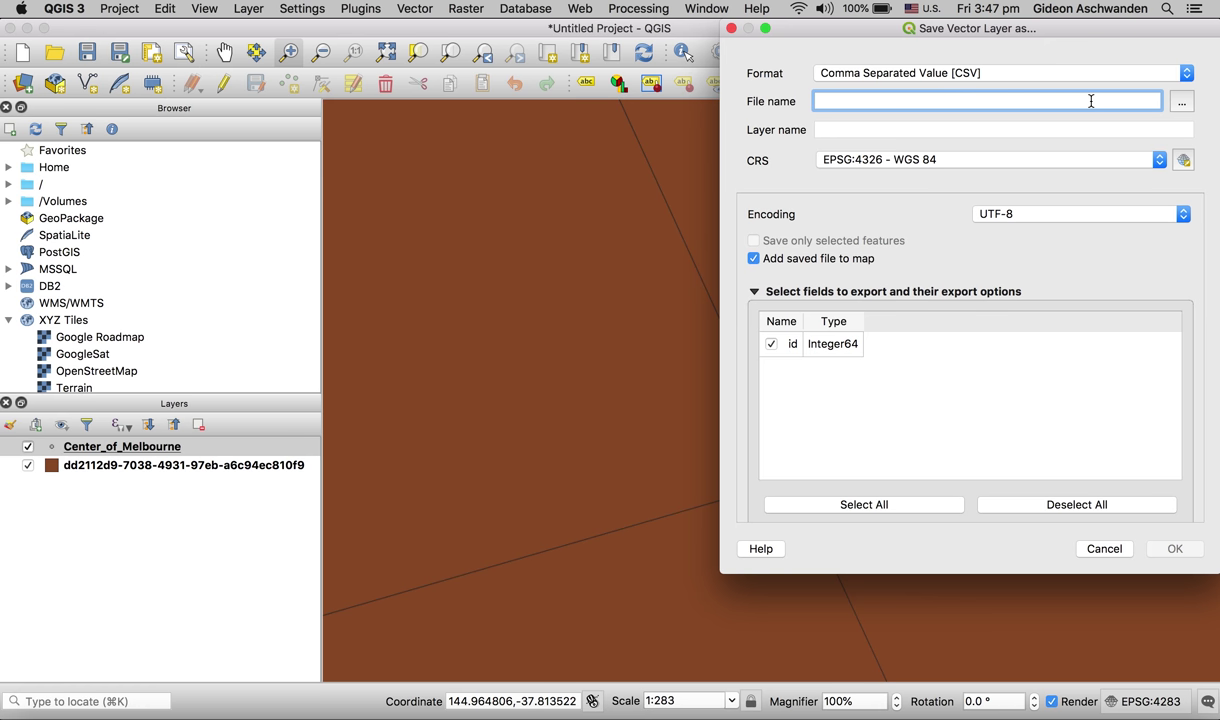
Set the export file to Desktop/Centre_of_Melbourne_UTM55s.
click(1181, 101)
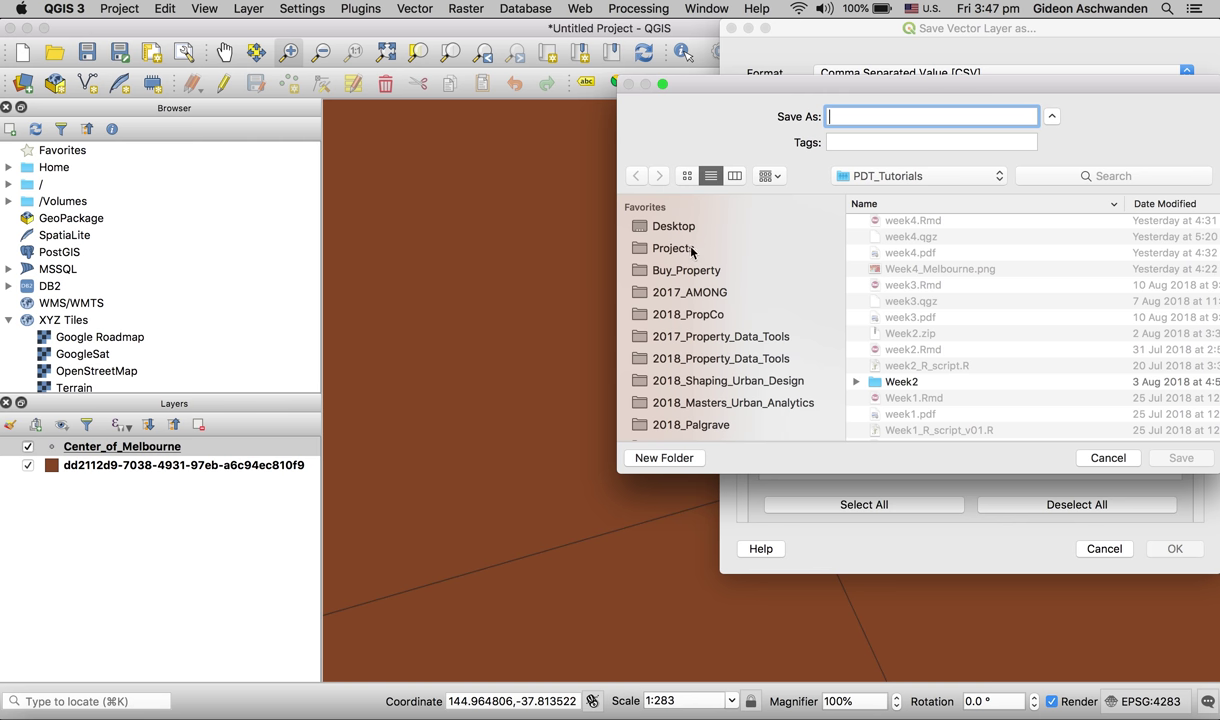
click(673, 226)
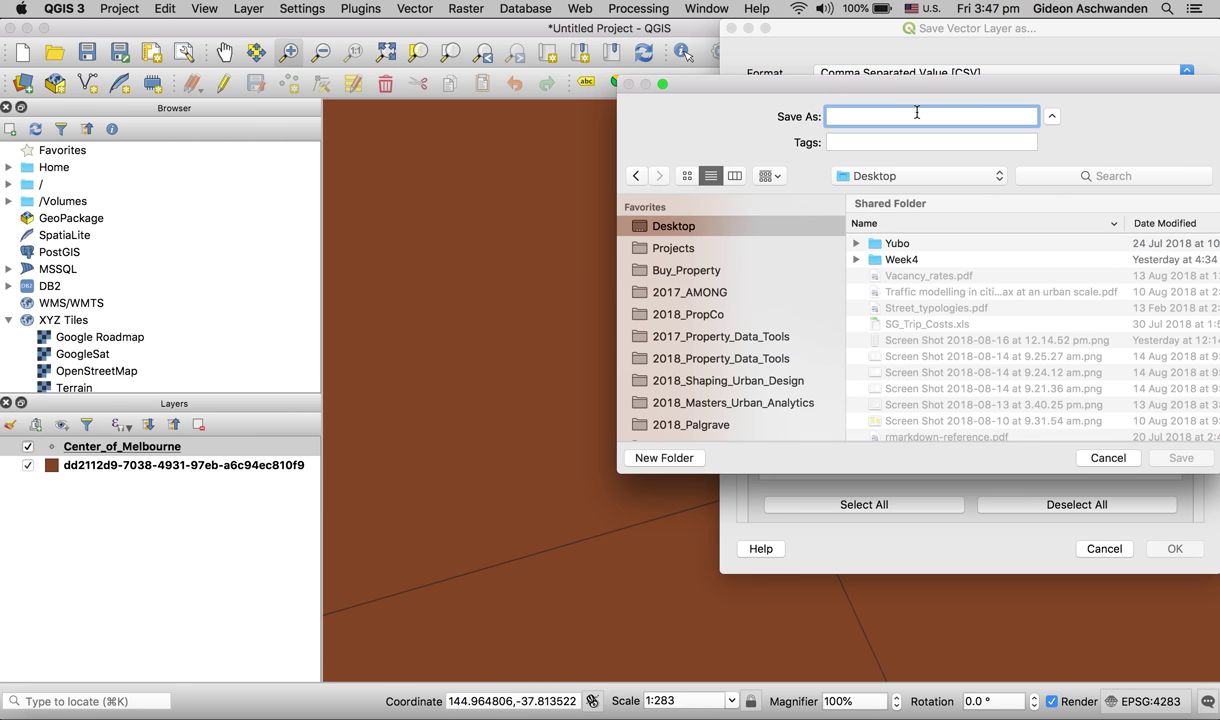
text(Cit)
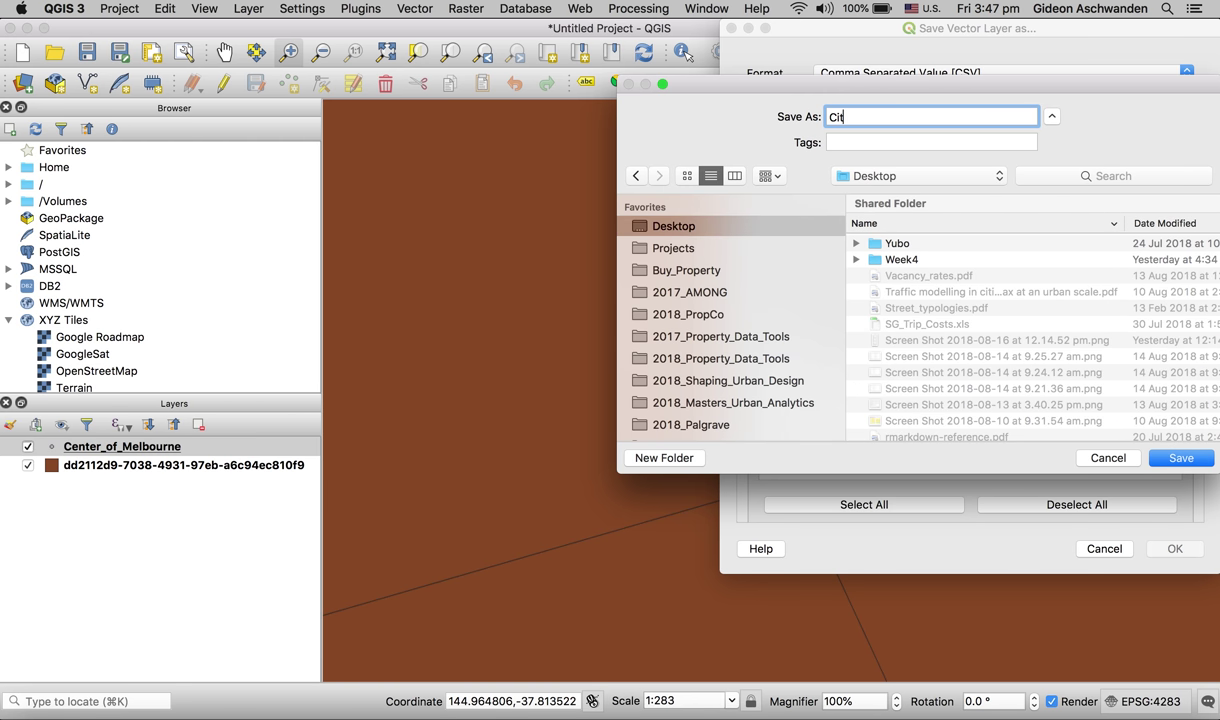
key(BackSpace)
key(BackSpace)
text(entre_o)
text(f))
key(BackSpace)
text(_Melbourne_)
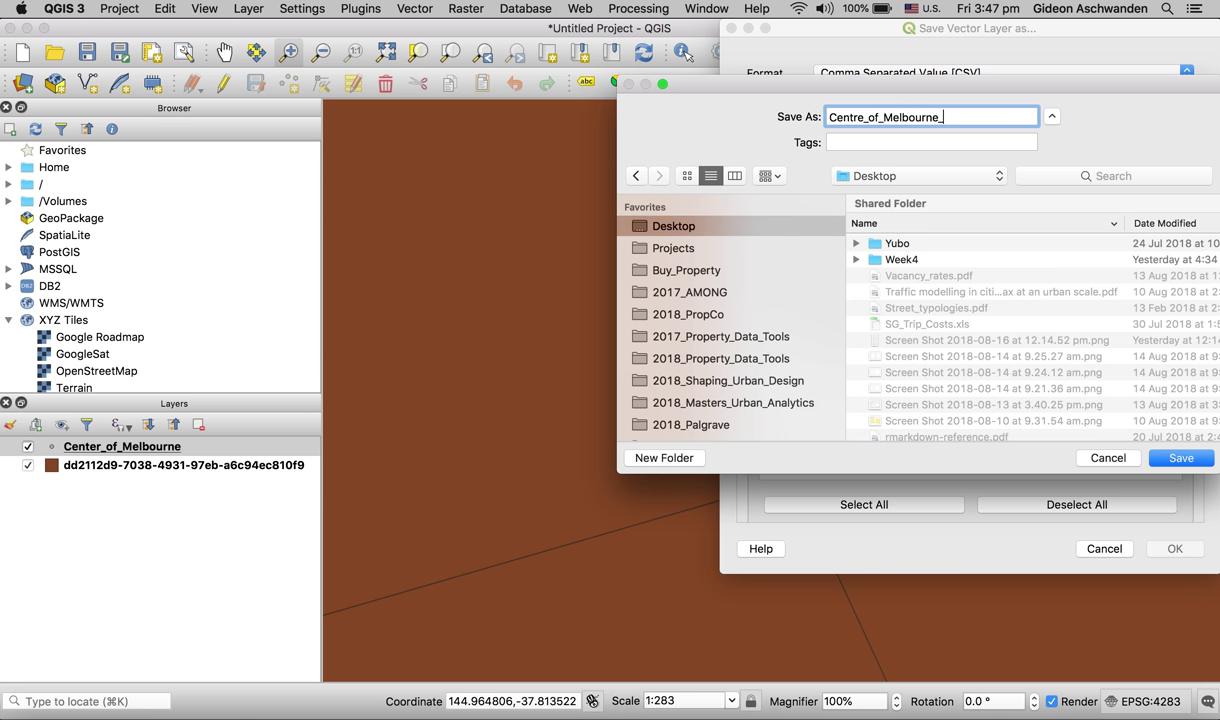
text(UTM55s)
click(1177, 458)
Save it as an ESRI Shapefile in WGS 84 / UTM zone 55S without the .csv extension.
click(1186, 74)
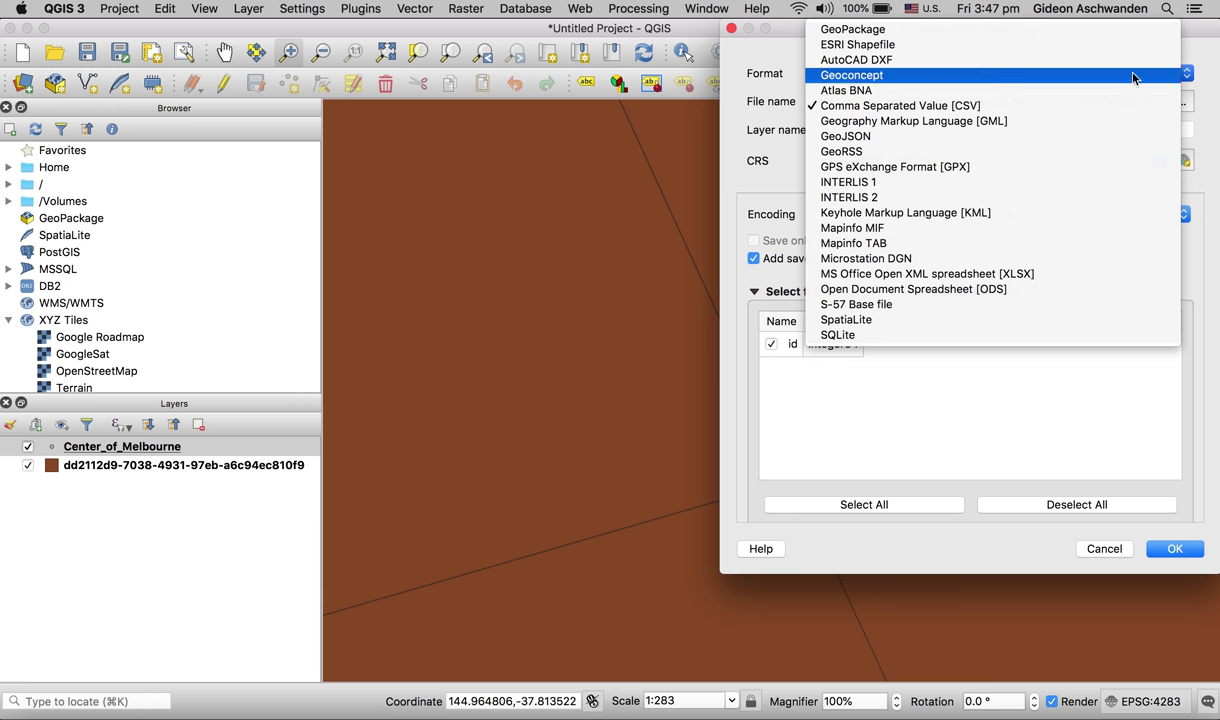
click(929, 46)
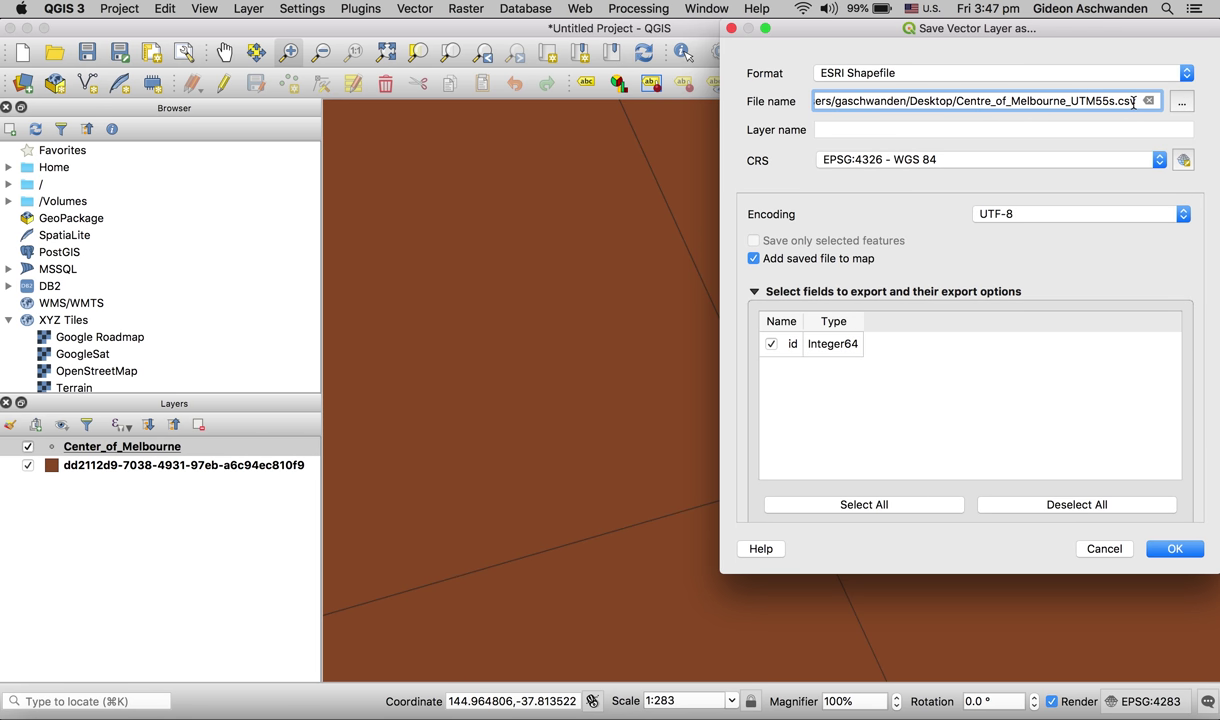
key(BackSpace)
key(BackSpace)
key(BackSpace)
key(BackSpace)
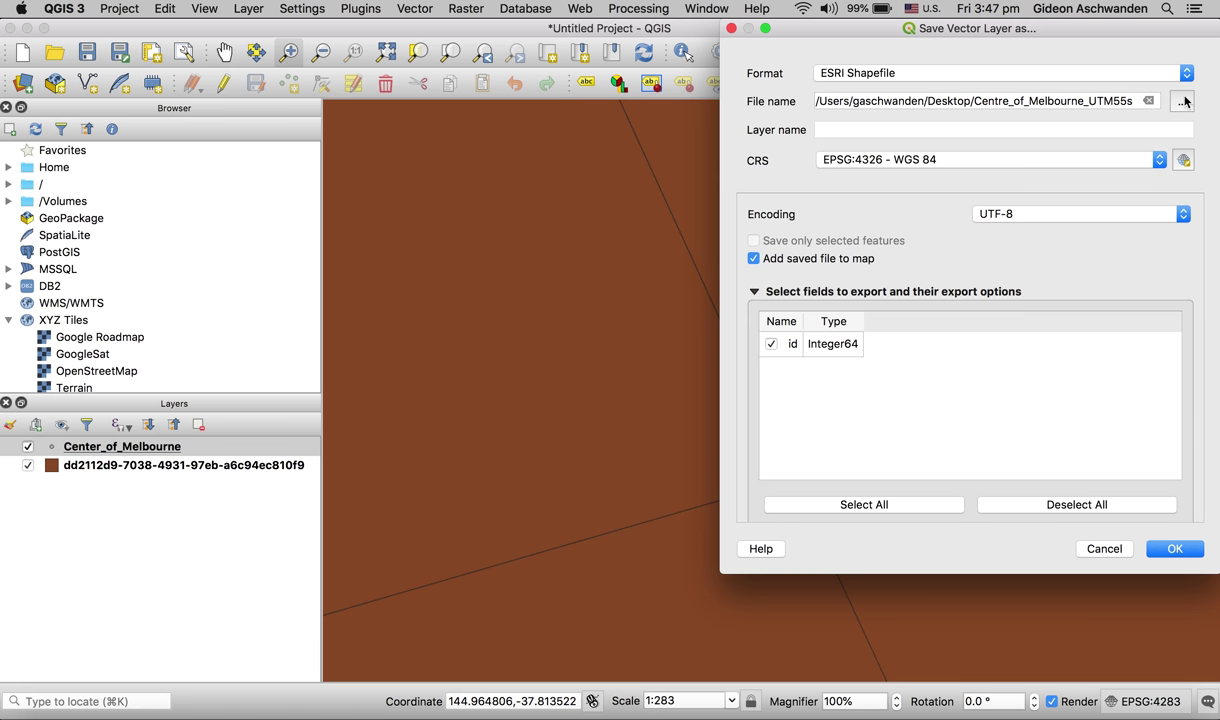
click(1161, 160)
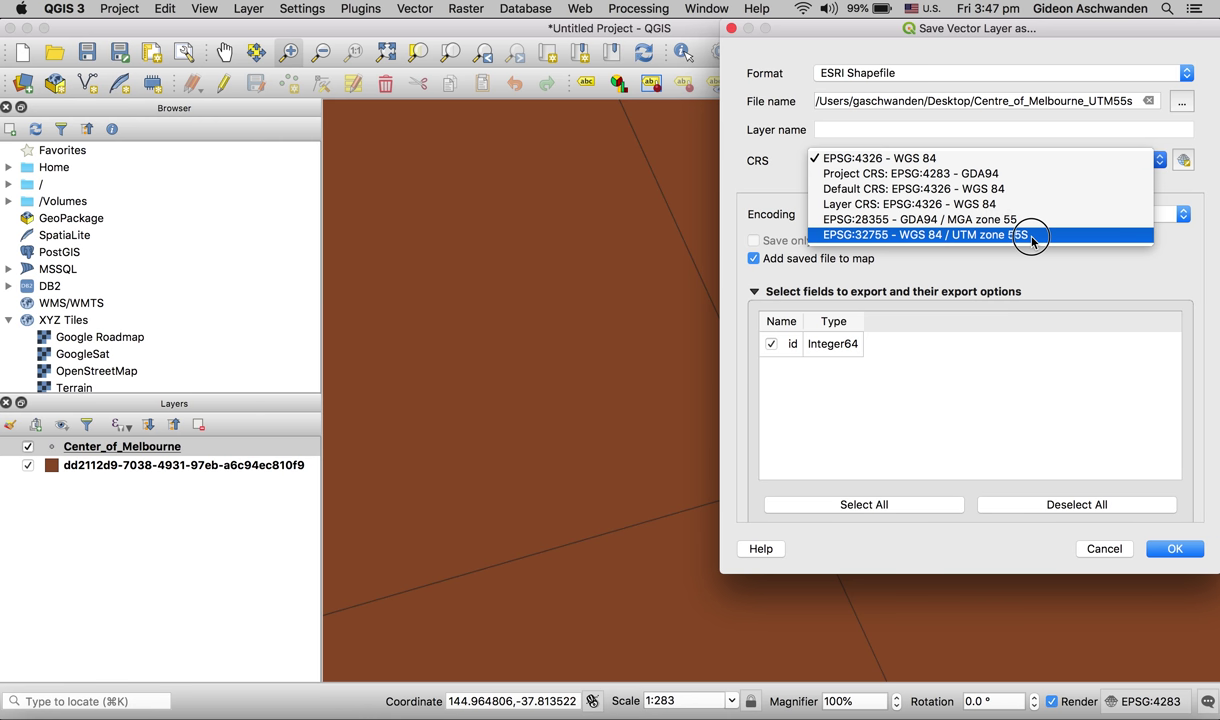
click(1032, 241)
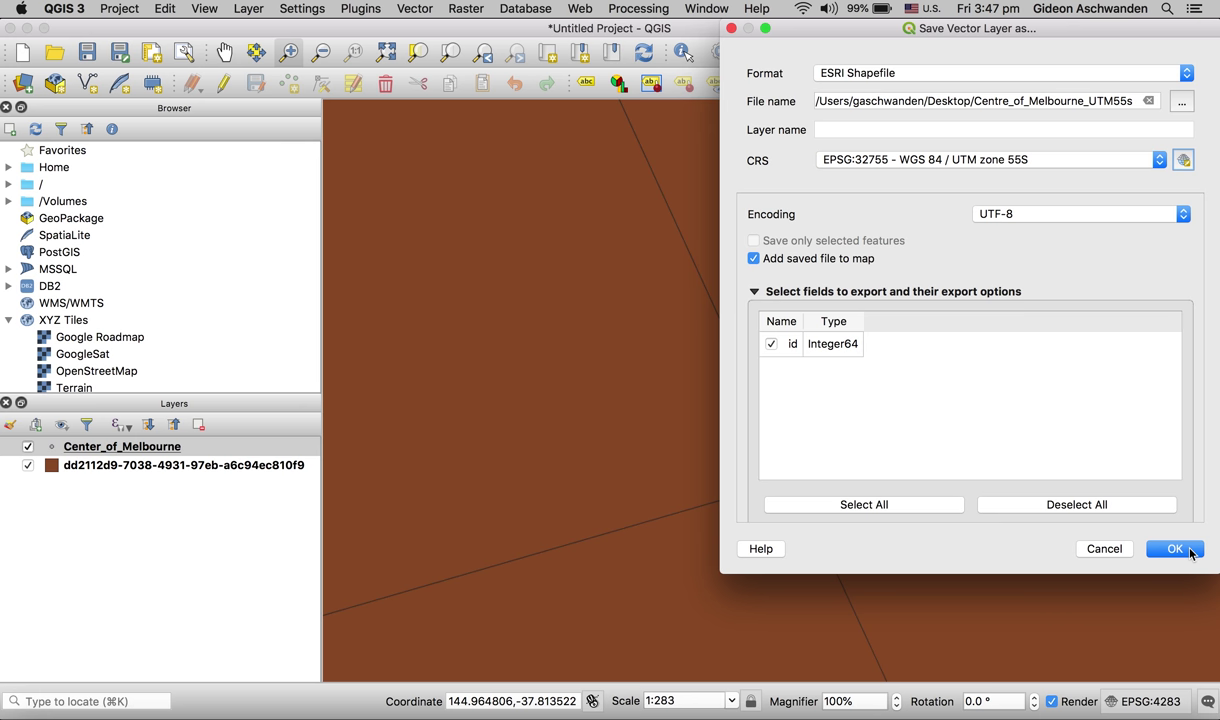
click(1175, 549)
Hide the original Center_of_Melbourne layer and select the census mesh-block layer.
click(27, 466)
click(27, 466)
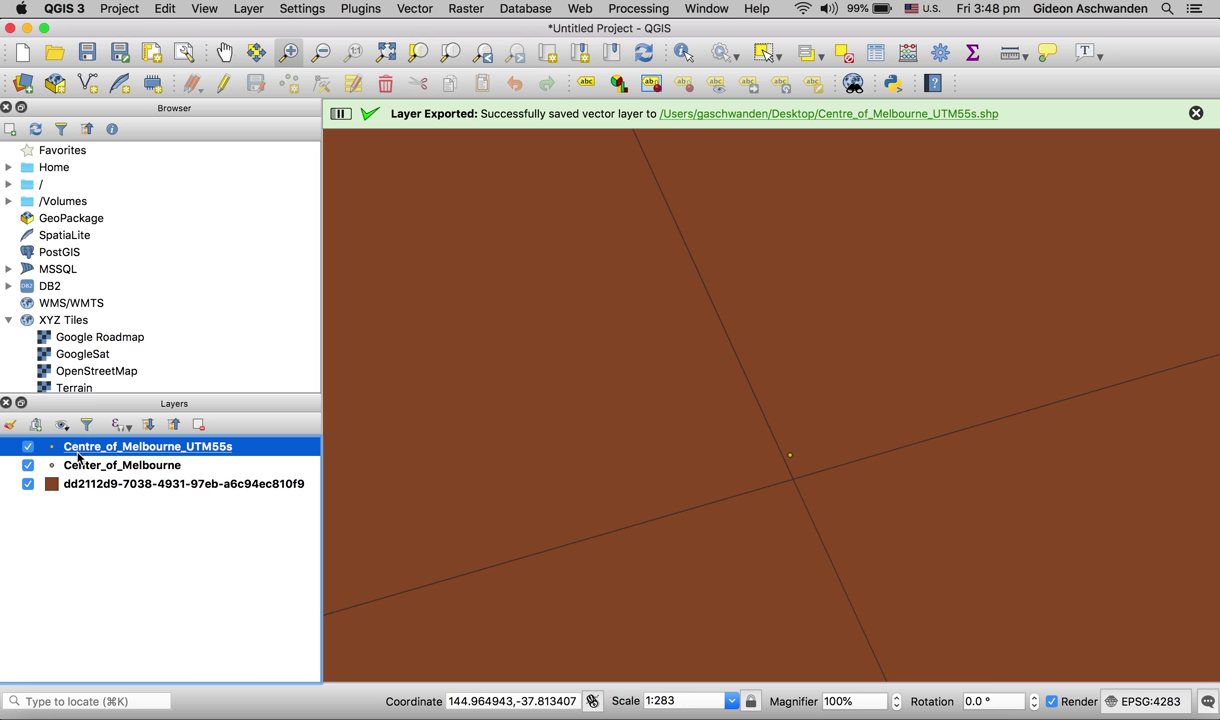
click(27, 466)
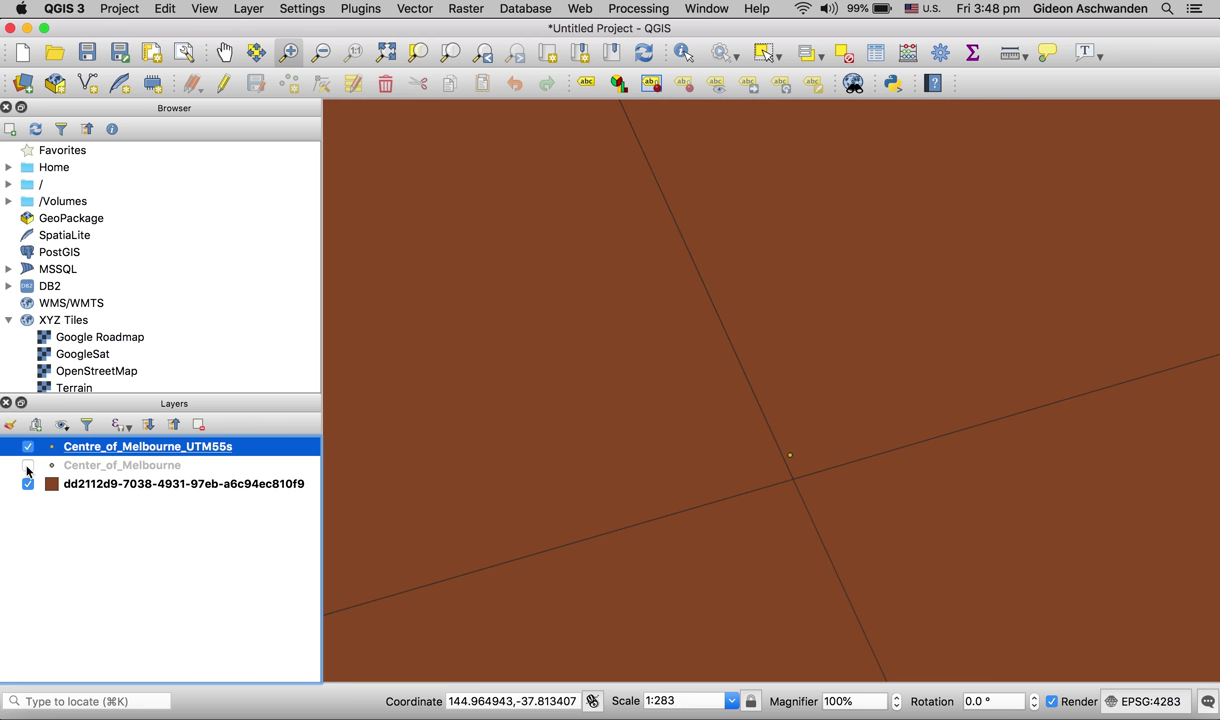
click(93, 485)
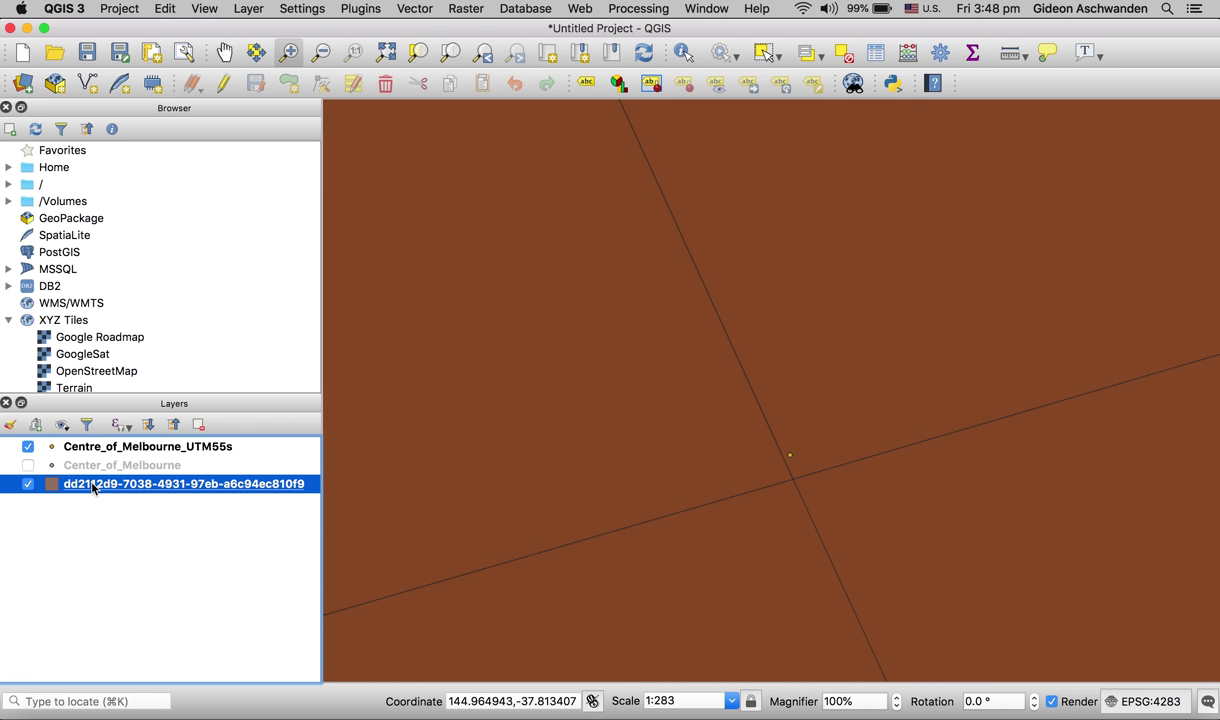
right_click(93, 487)
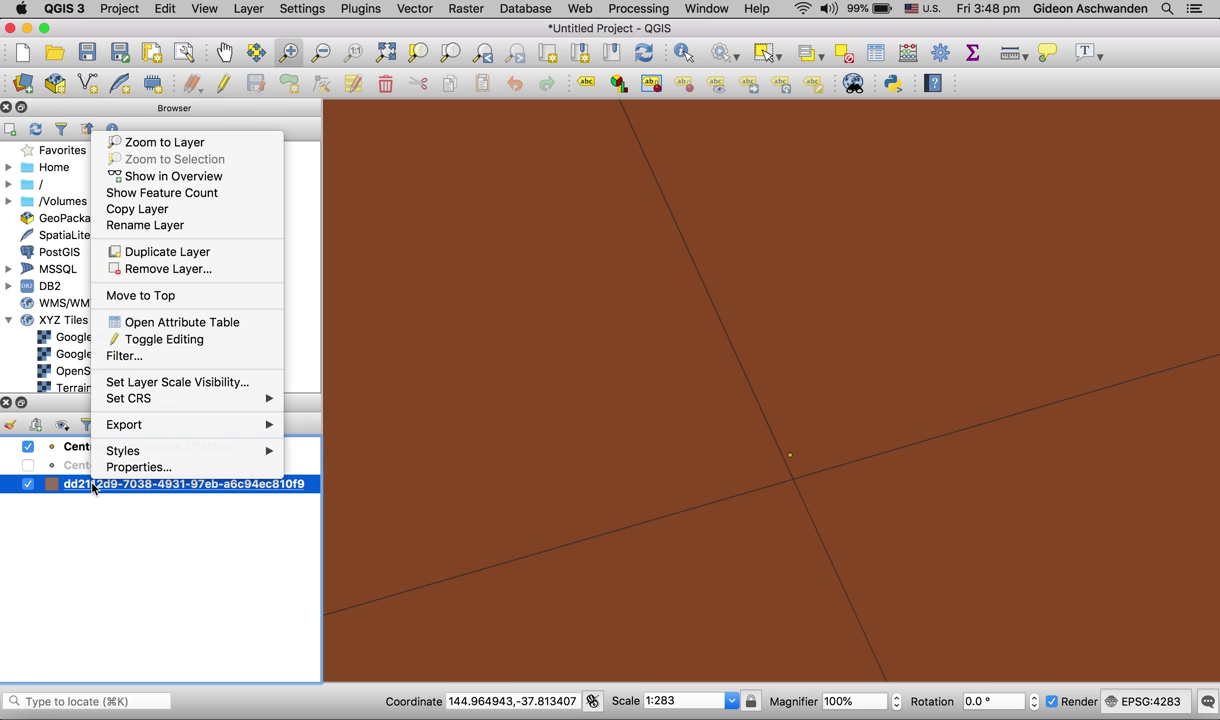
Save the census layer's features as Census_UTM552 in EPSG:32755 WGS 84 / UTM zone 55S.
mouse_move(136, 431)
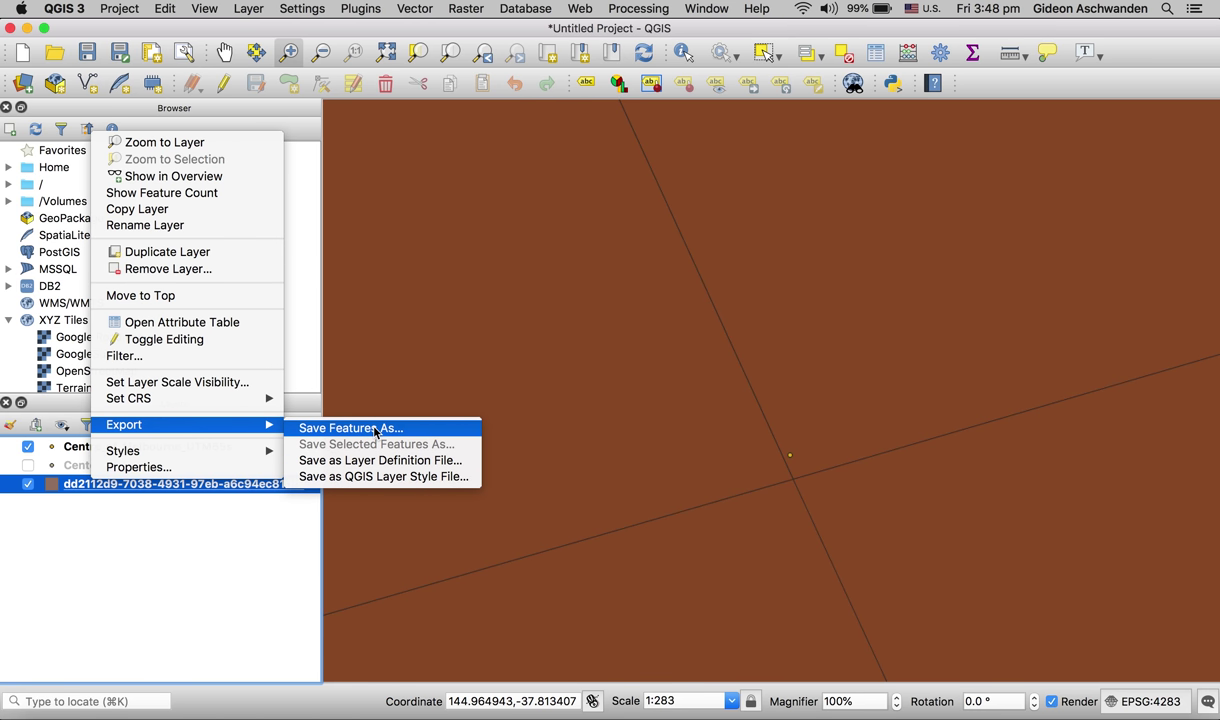
click(375, 430)
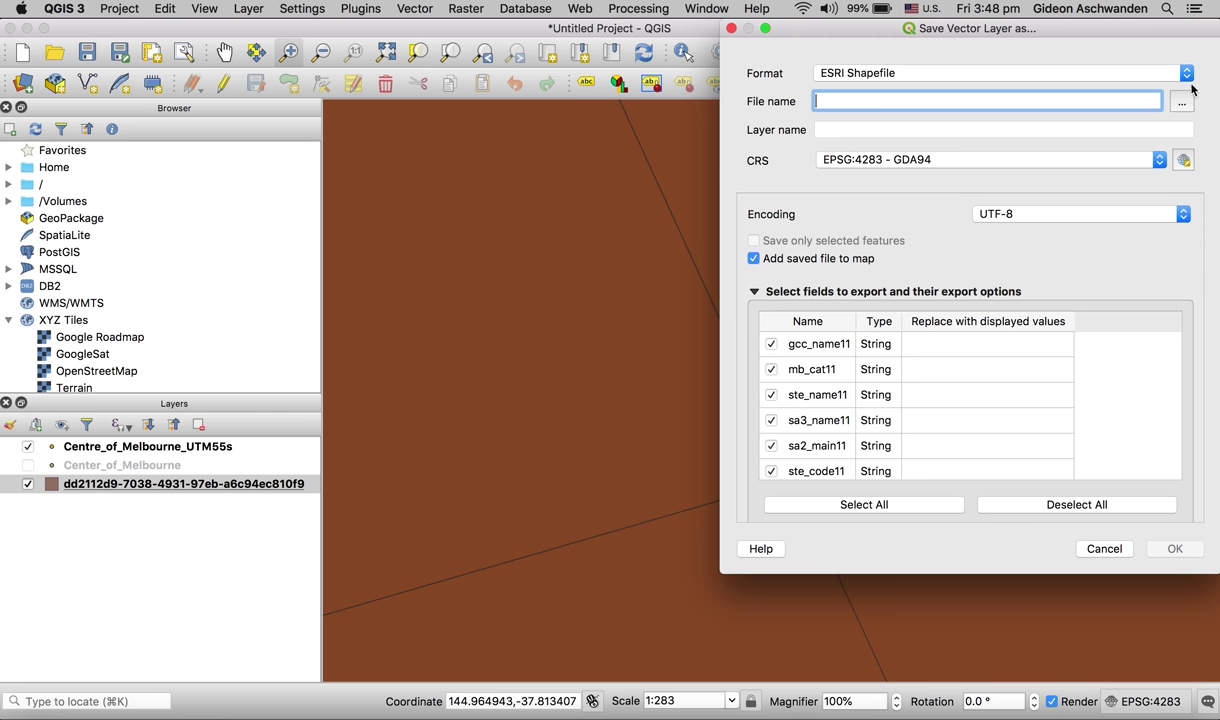
click(1105, 158)
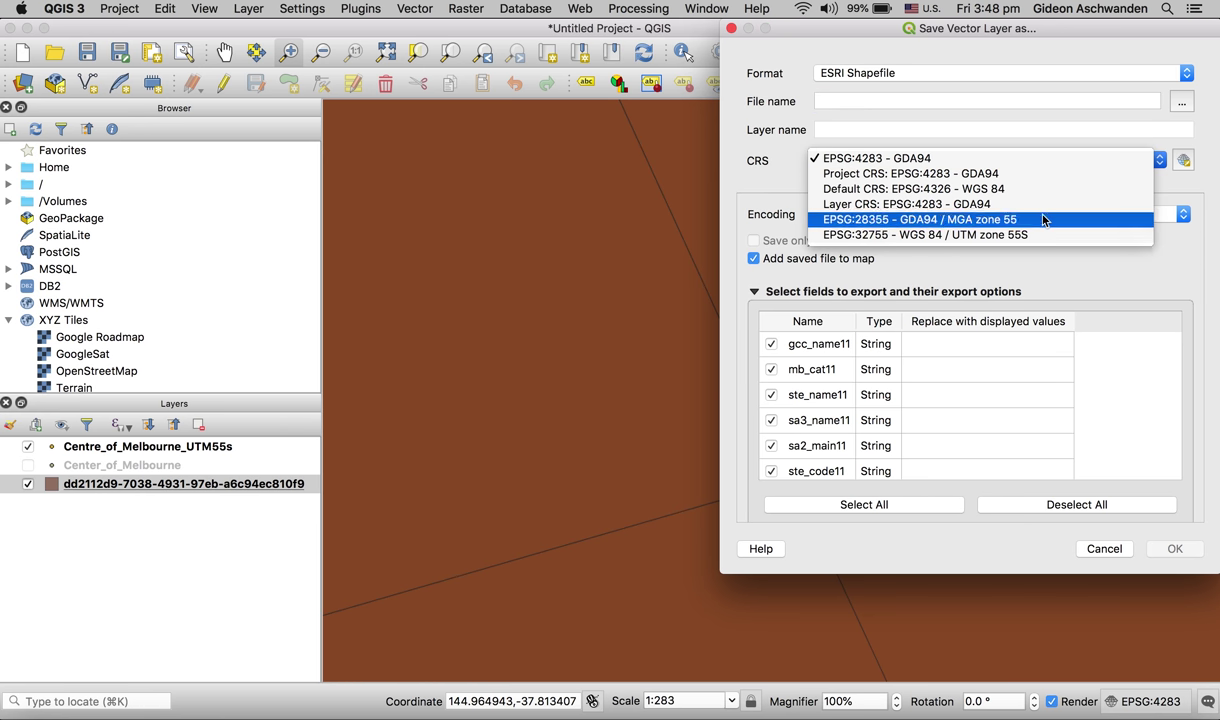
click(990, 235)
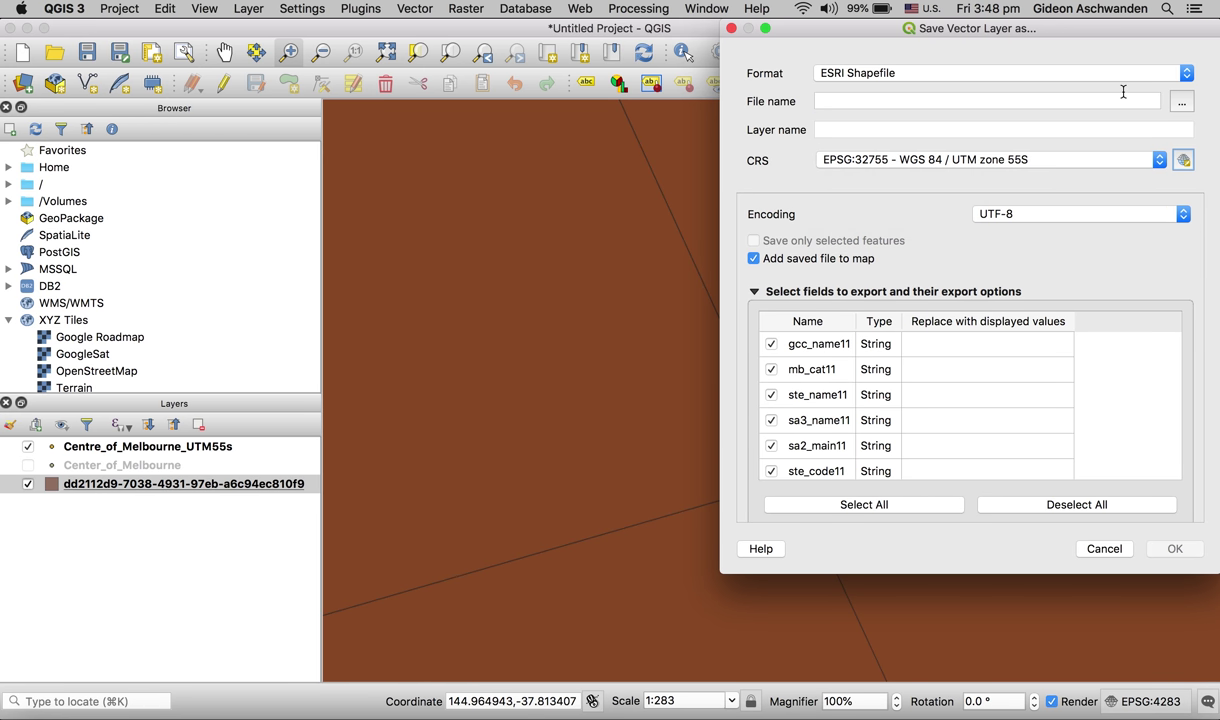
click(1180, 104)
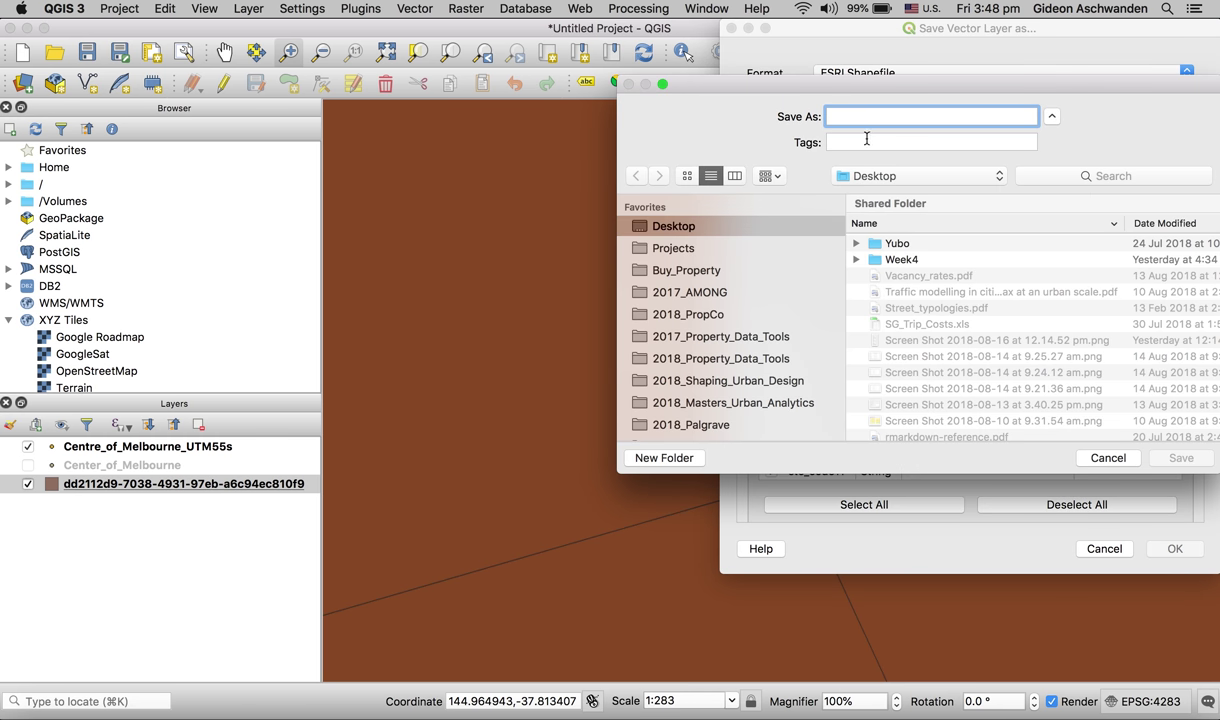
text(Censu)
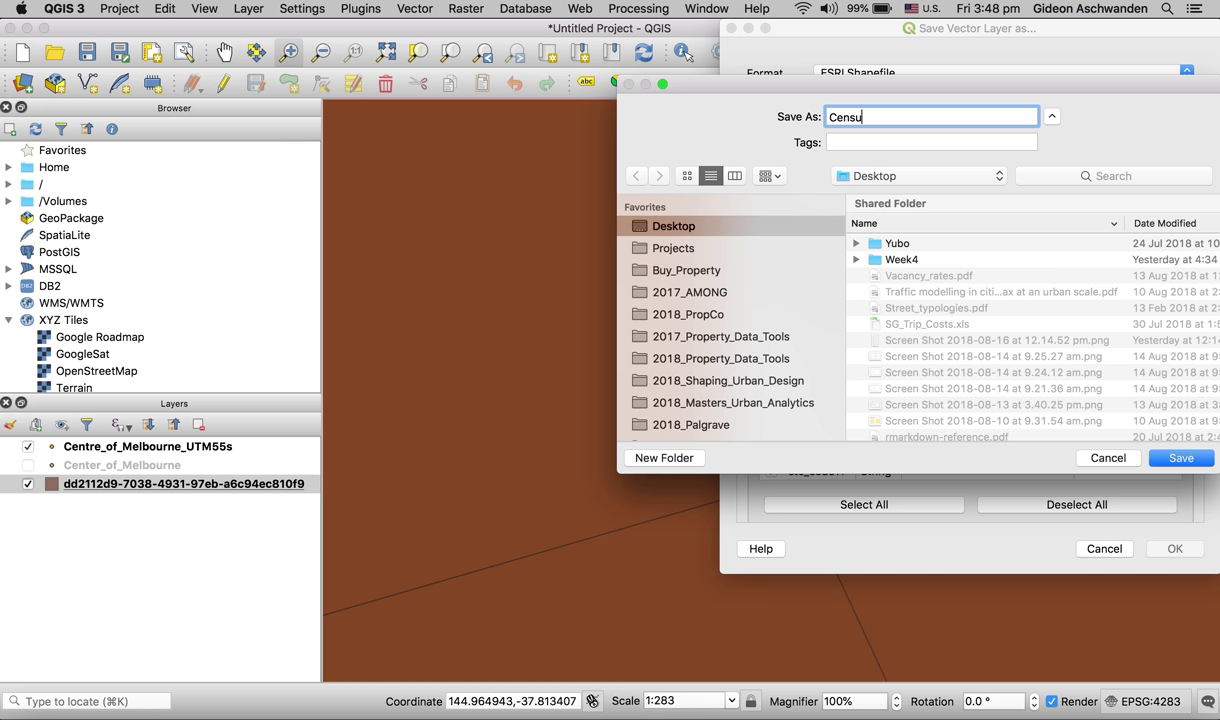
text(s_UTM552)
key(Return)
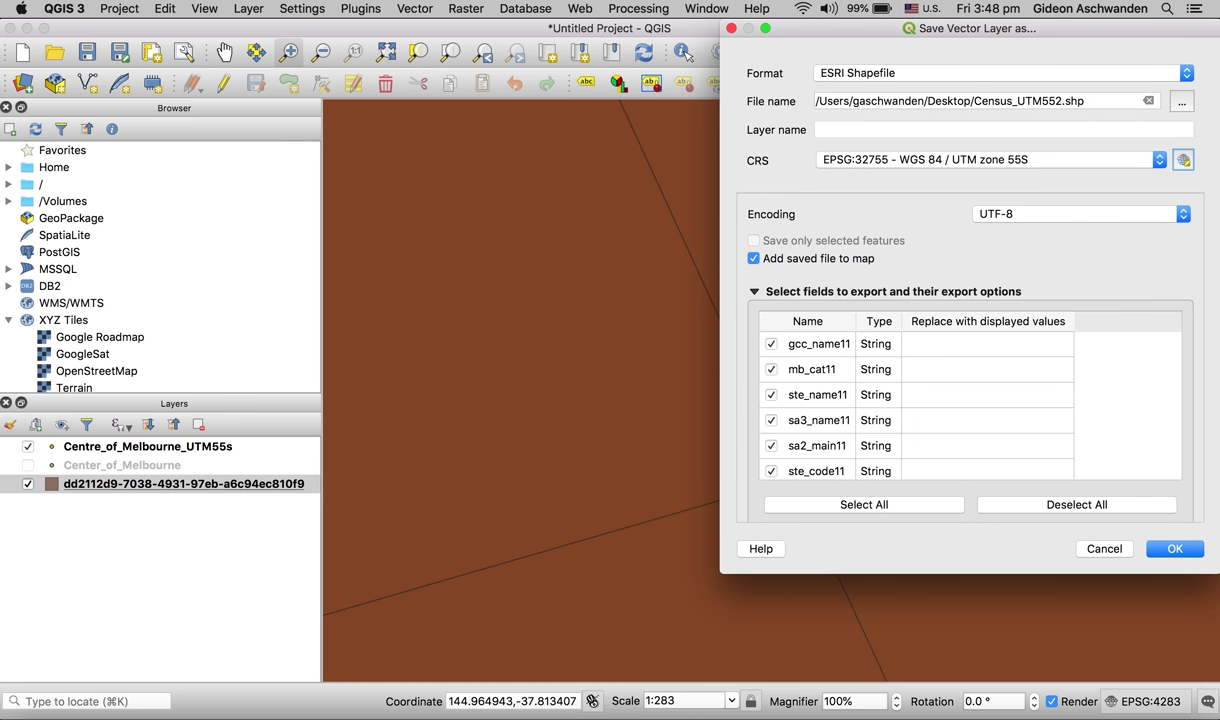
click(1174, 548)
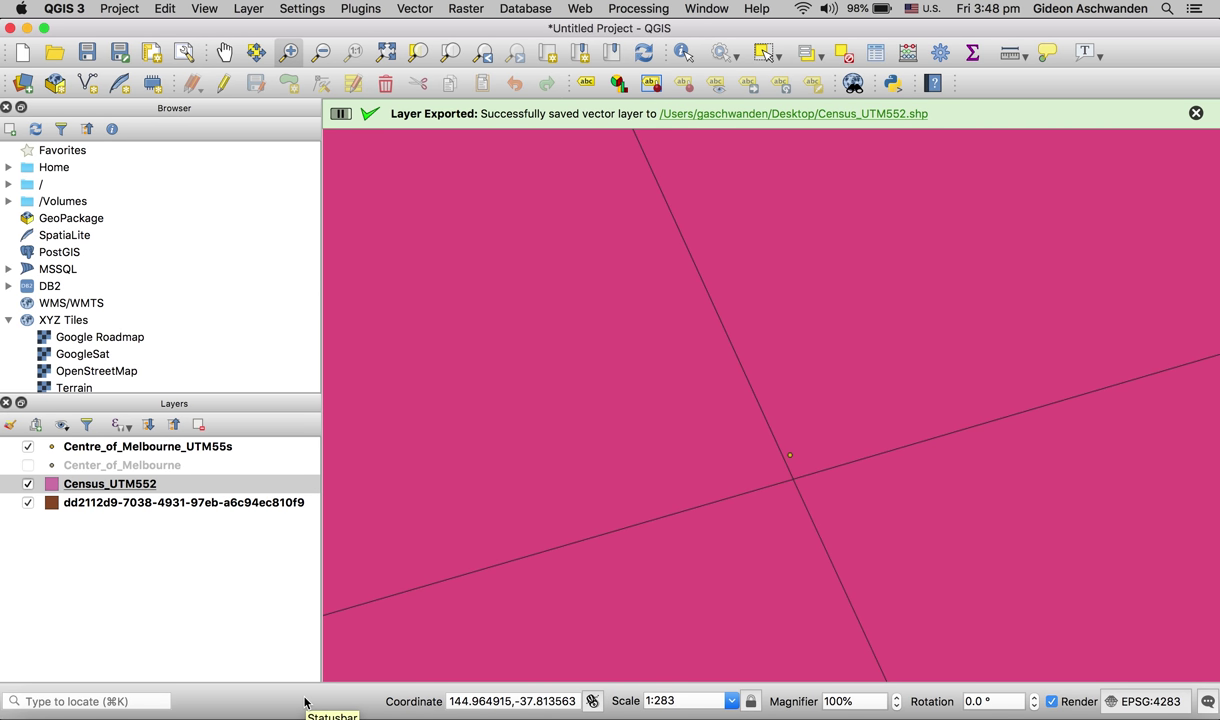
Uncheck the original dd2112d9 census layer in the Layers panel.
click(28, 504)
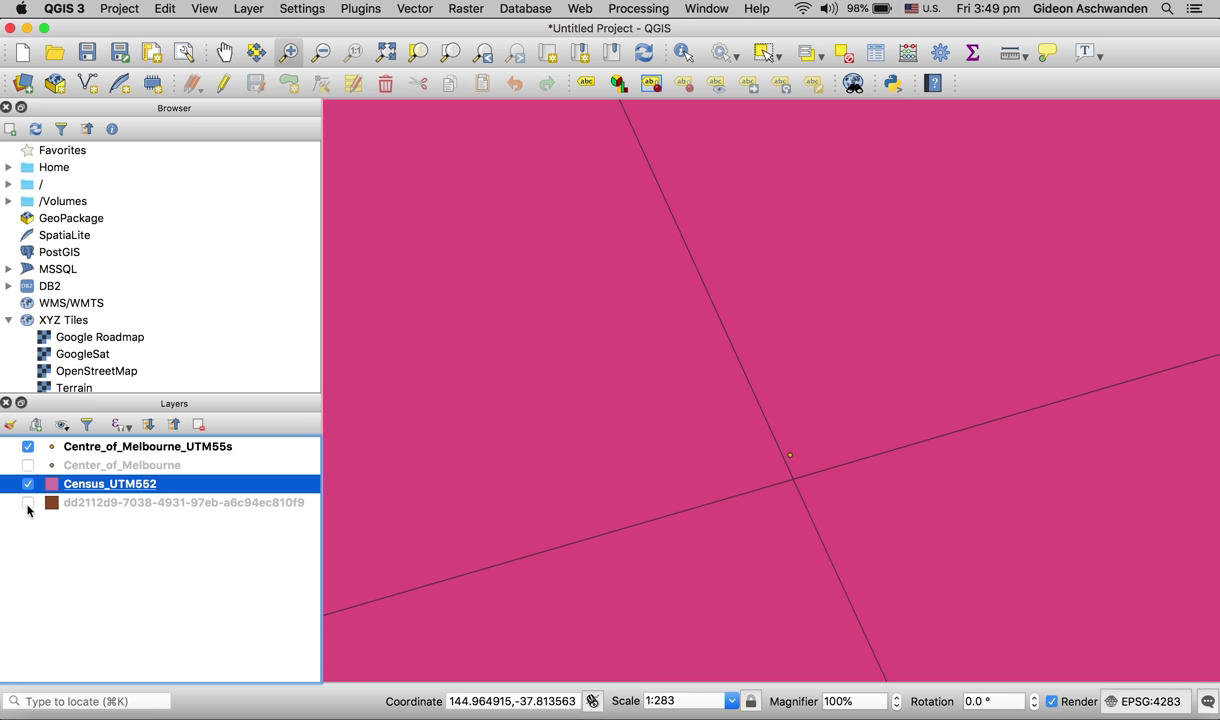
click(409, 8)
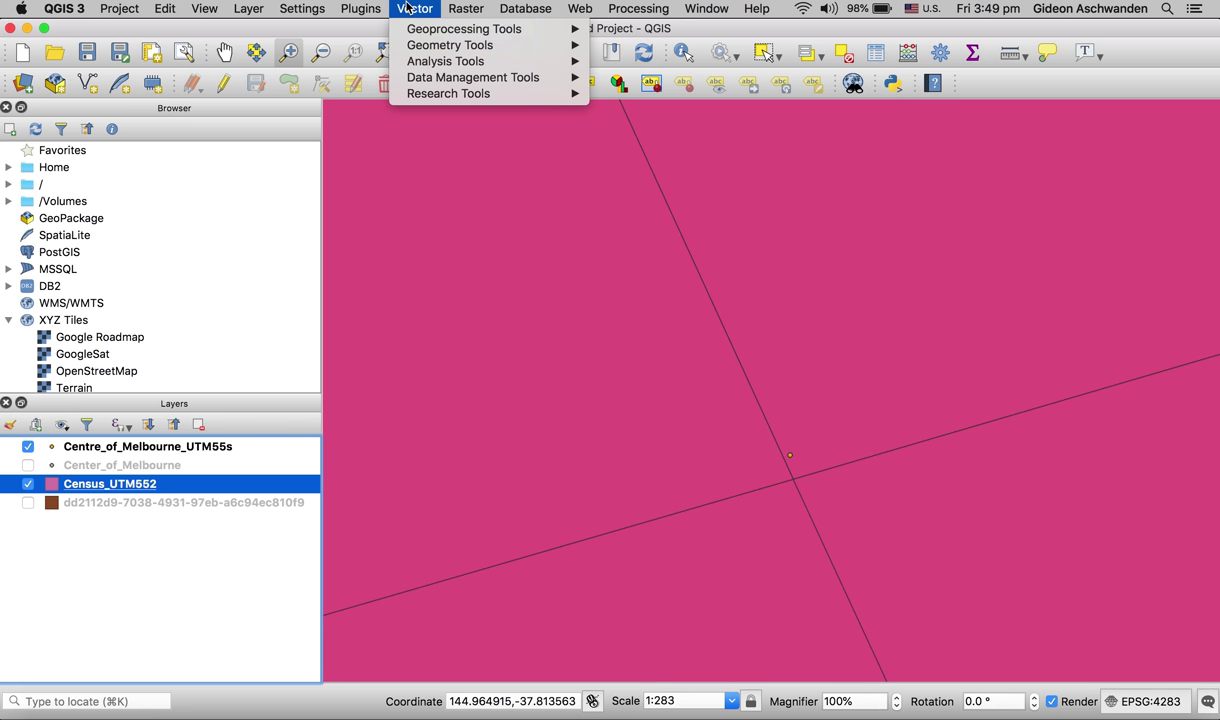
Run Join Attributes by Location with input Centre_of_Melbourne_UTM55s and join layer Census_UTM552.
mouse_move(434, 79)
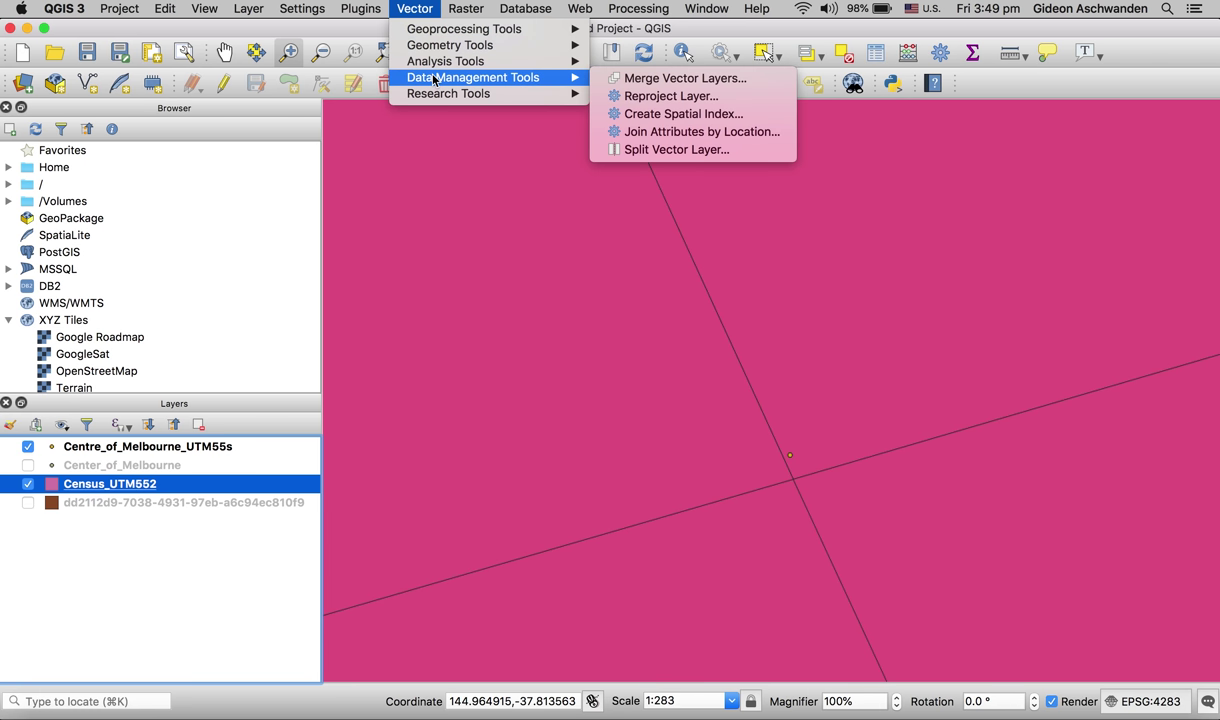
click(659, 136)
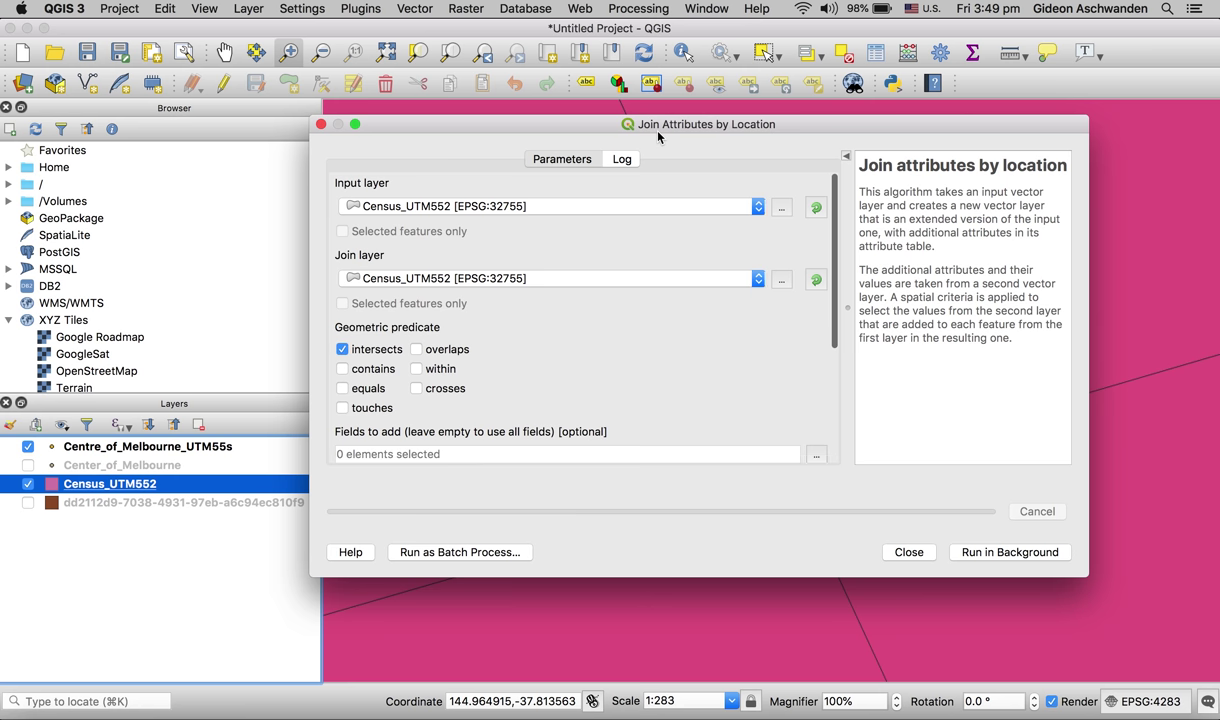
click(739, 206)
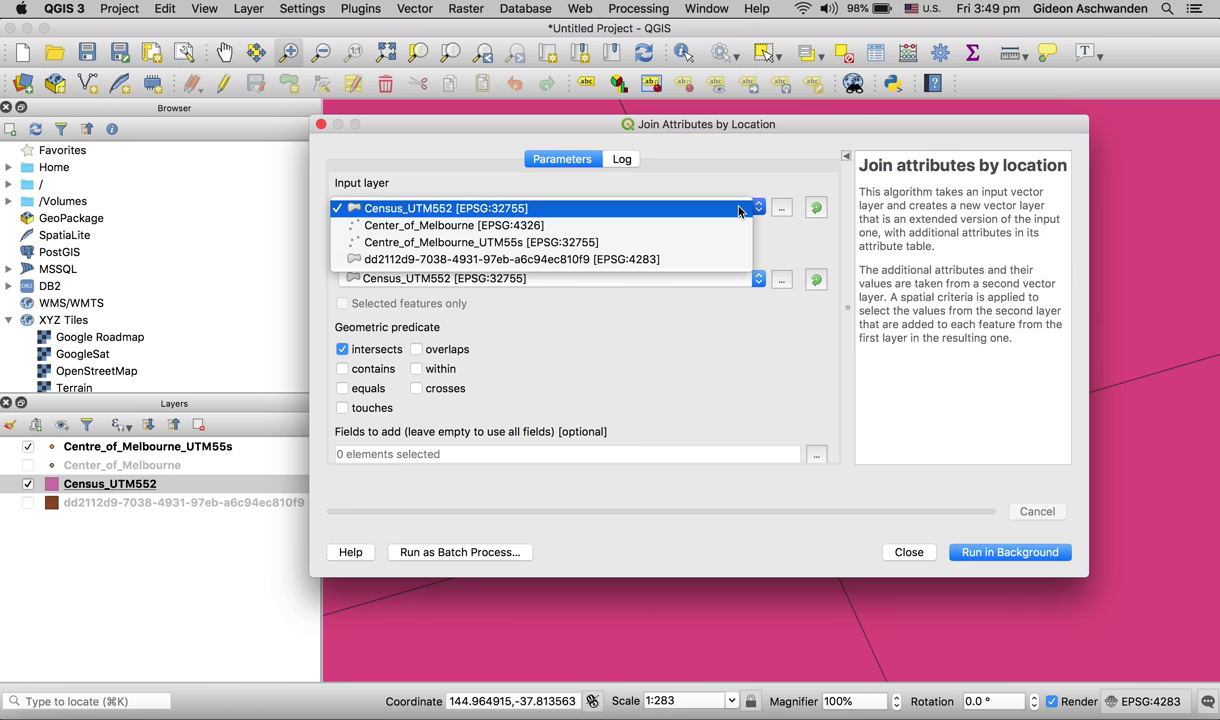
click(650, 243)
click(637, 281)
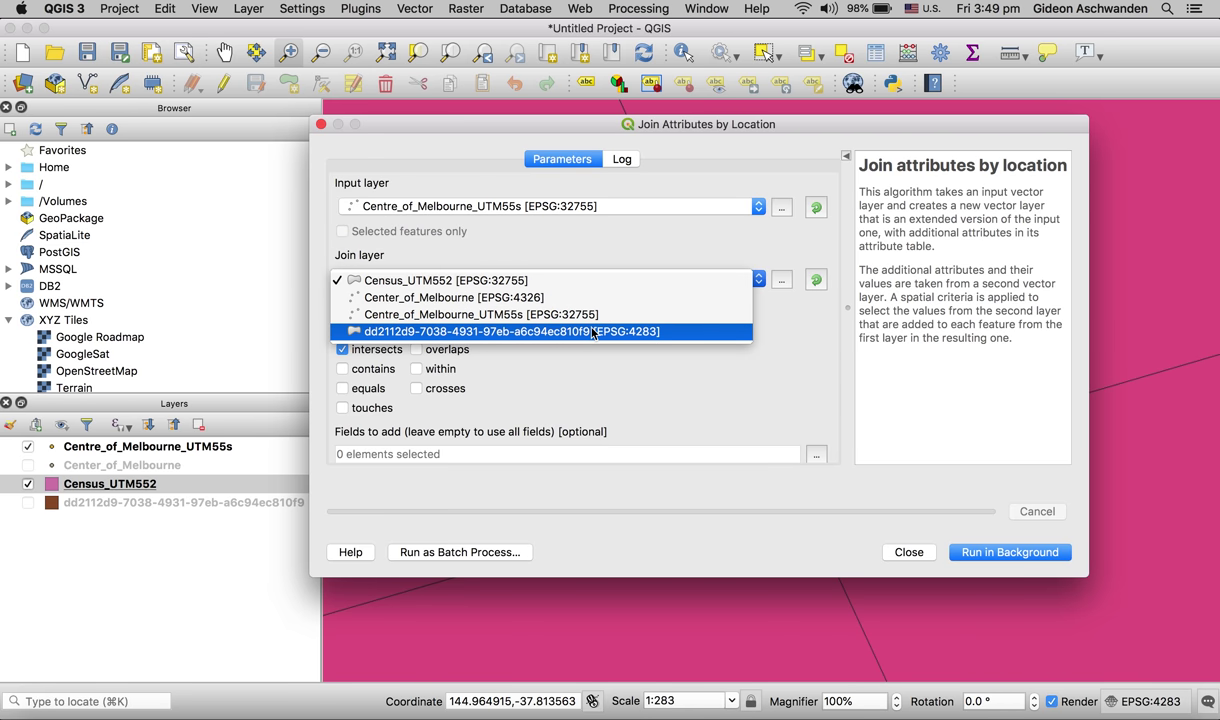
click(596, 280)
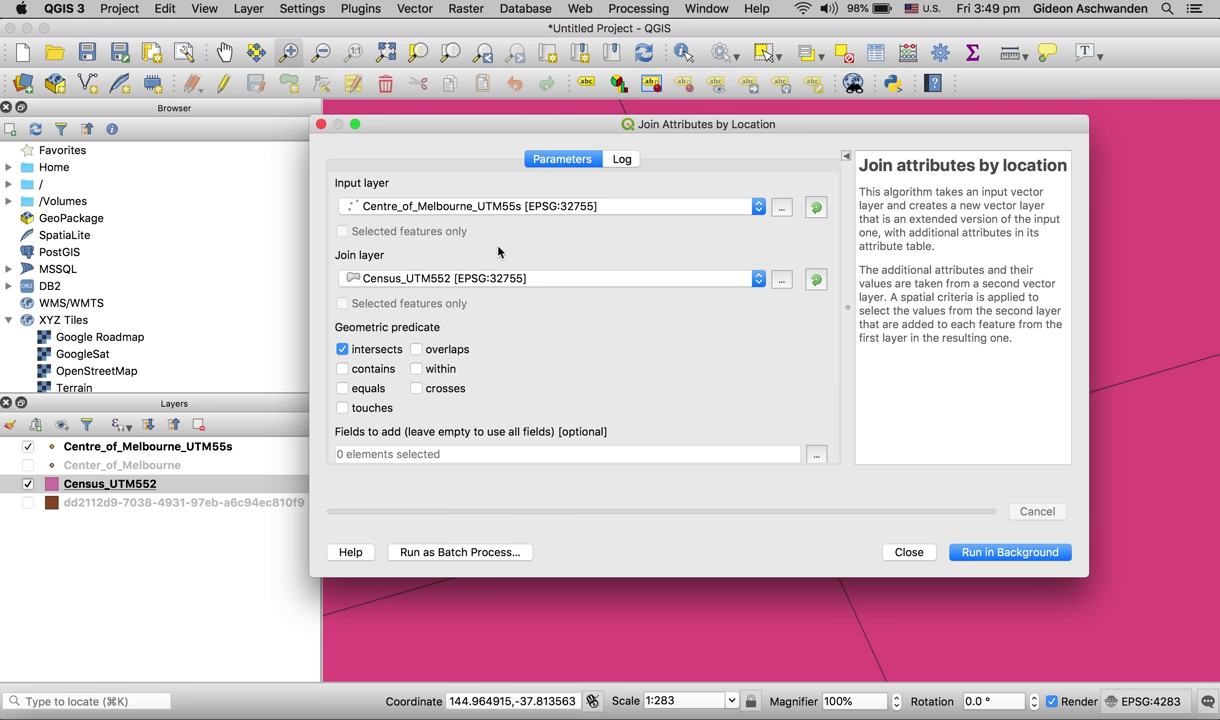
click(988, 553)
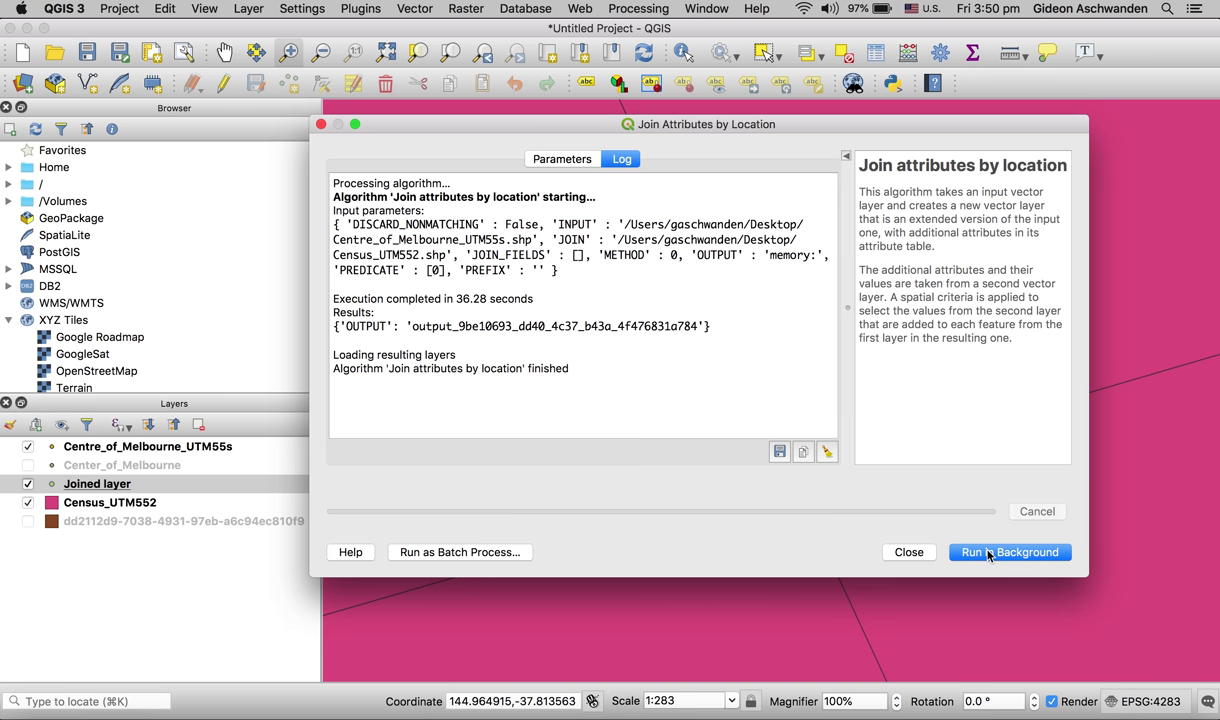
Check the Joined layer's attribute table for census columns like Victoria and Commercial, then close it.
click(907, 551)
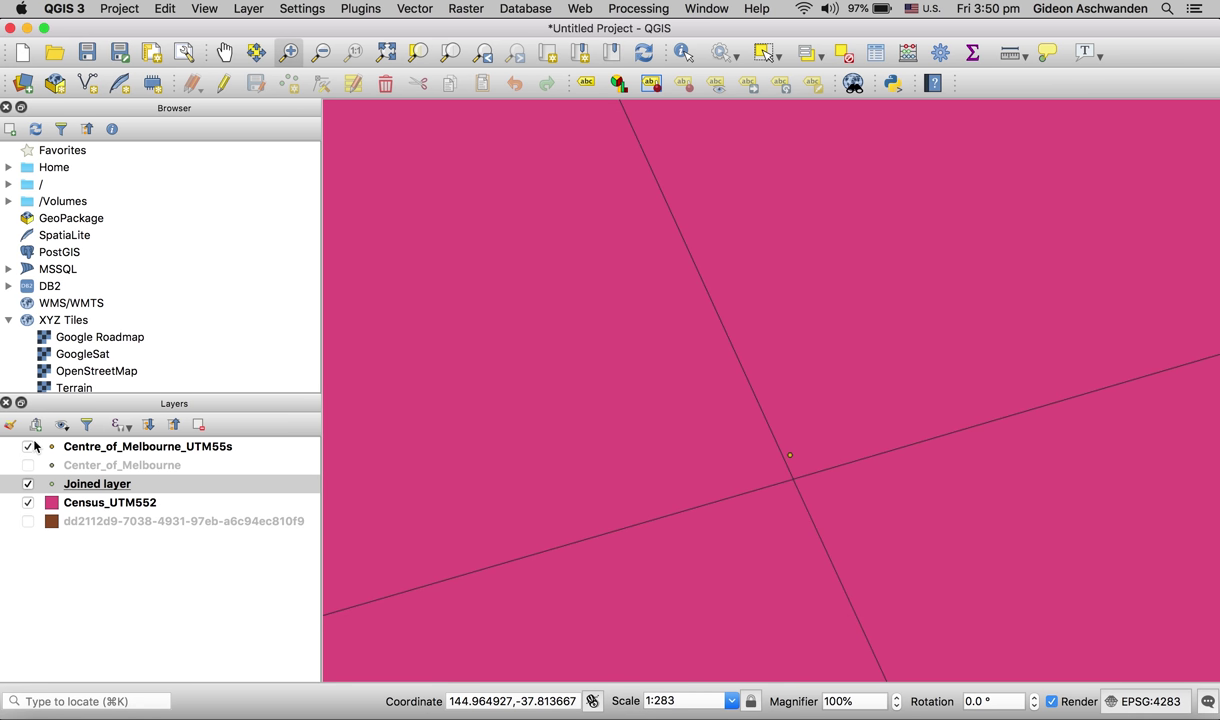
click(85, 485)
right_click(85, 486)
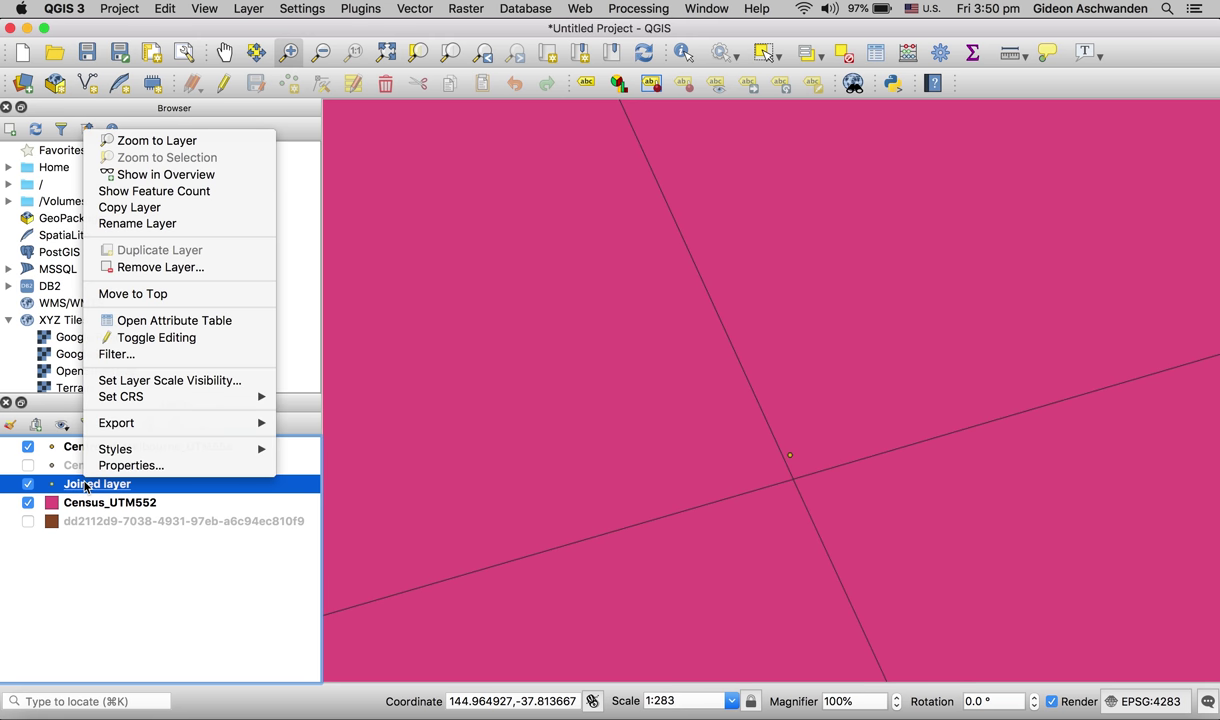
click(181, 326)
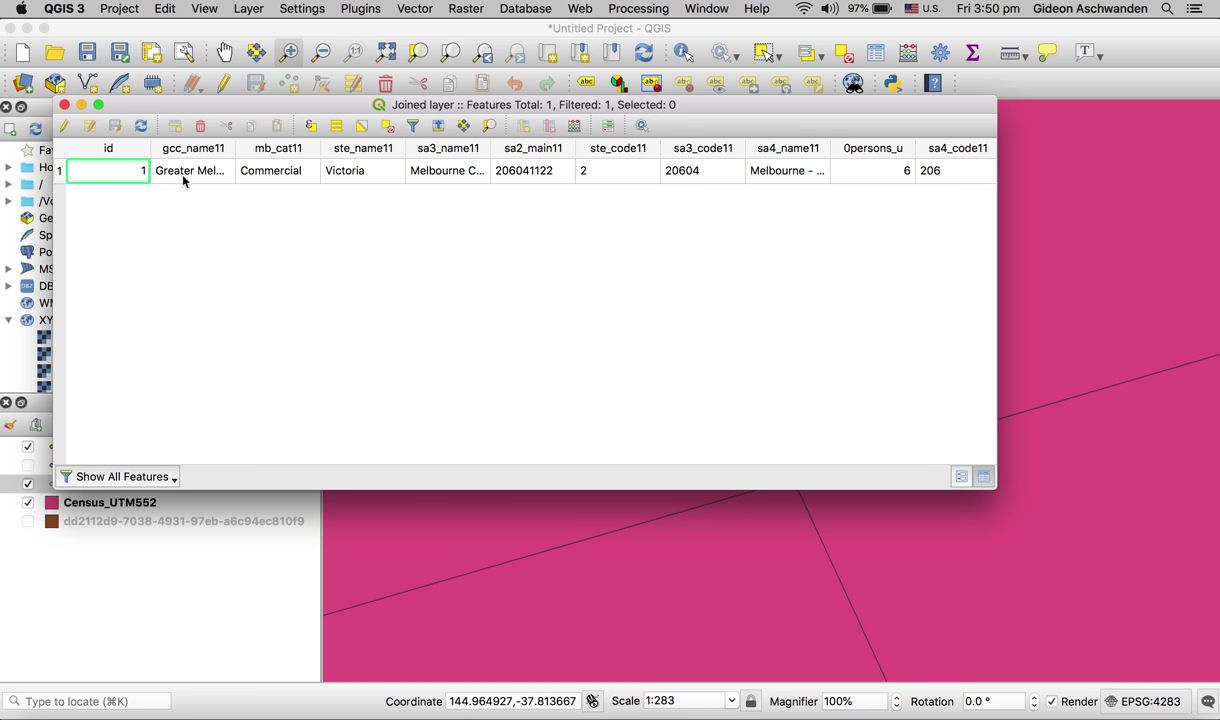
scroll(192, 178, right, 5)
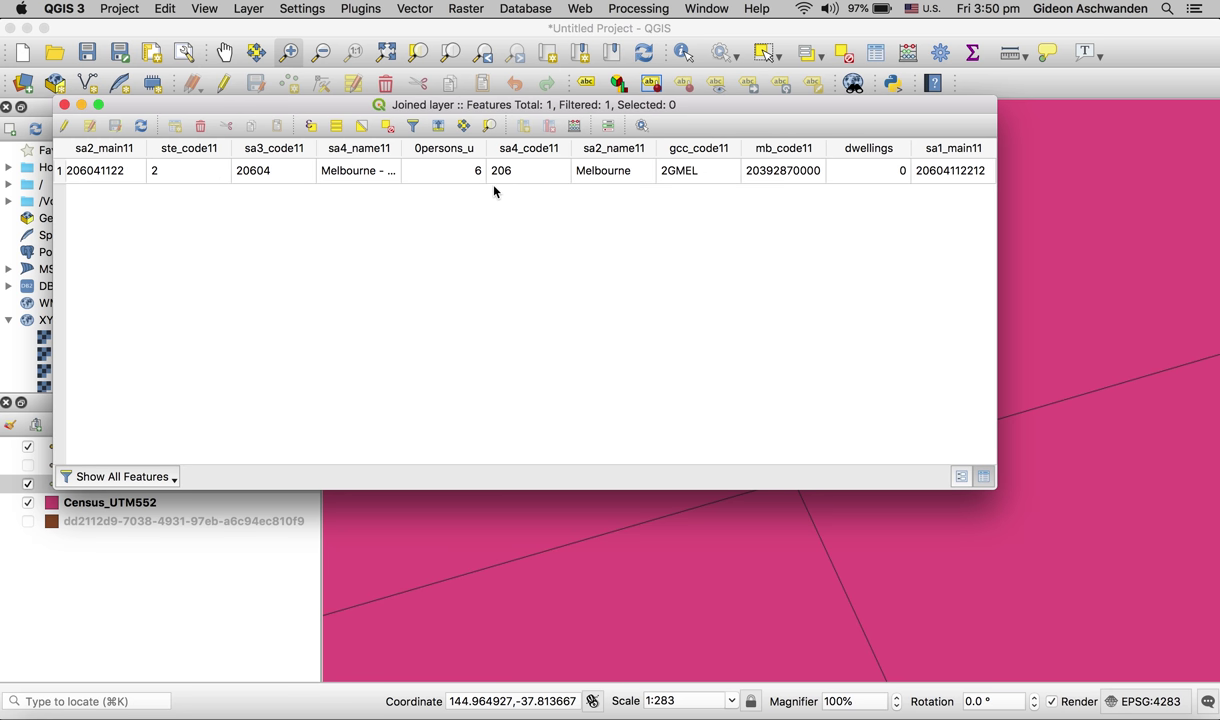
scroll(494, 192, right, 1)
scroll(494, 192, left, 6)
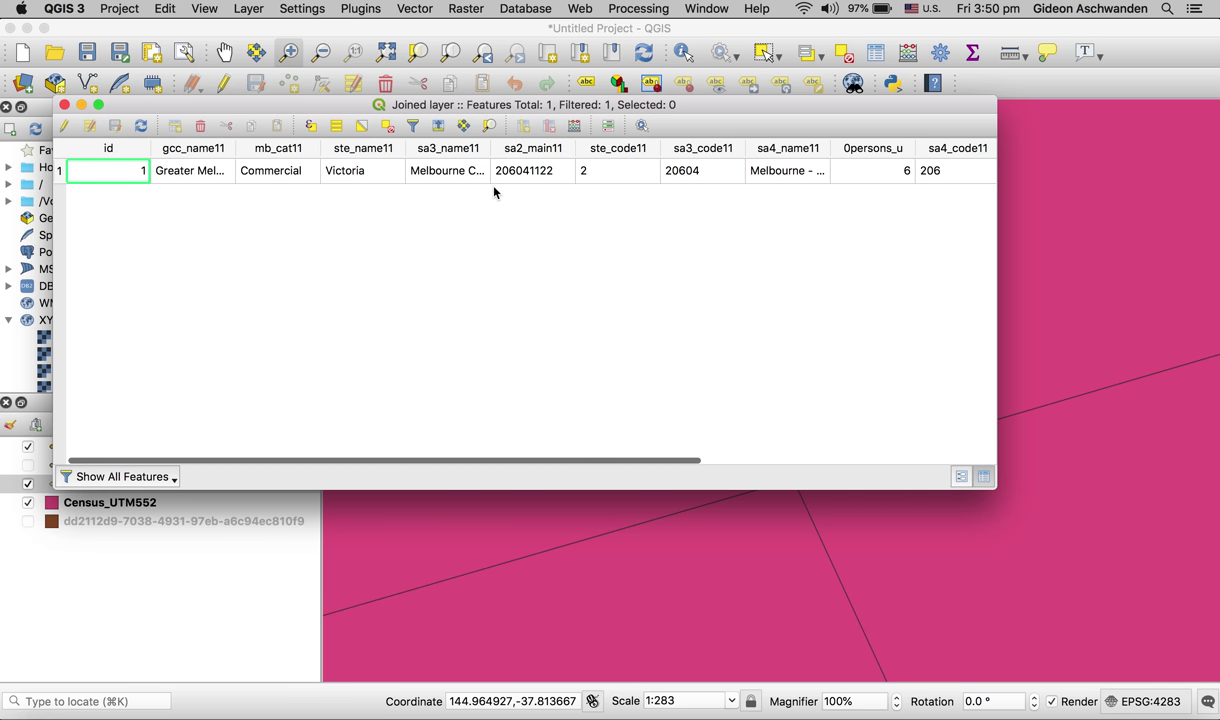
click(65, 106)
click(28, 484)
click(28, 484)
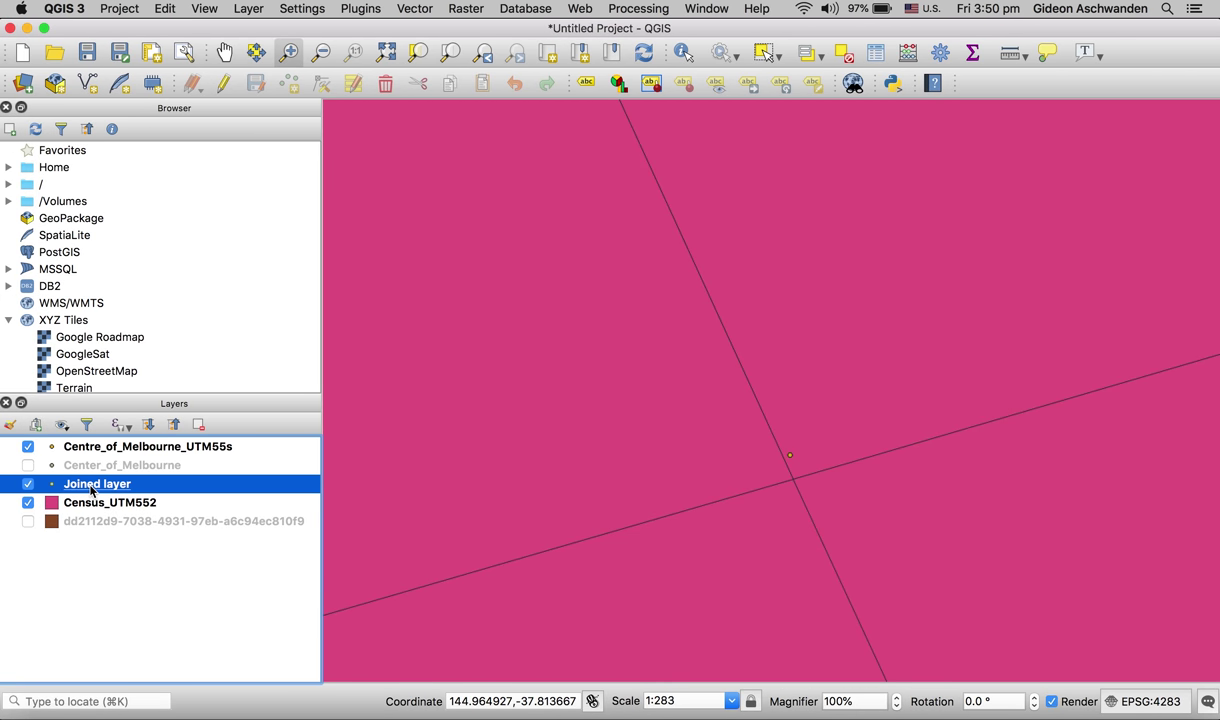